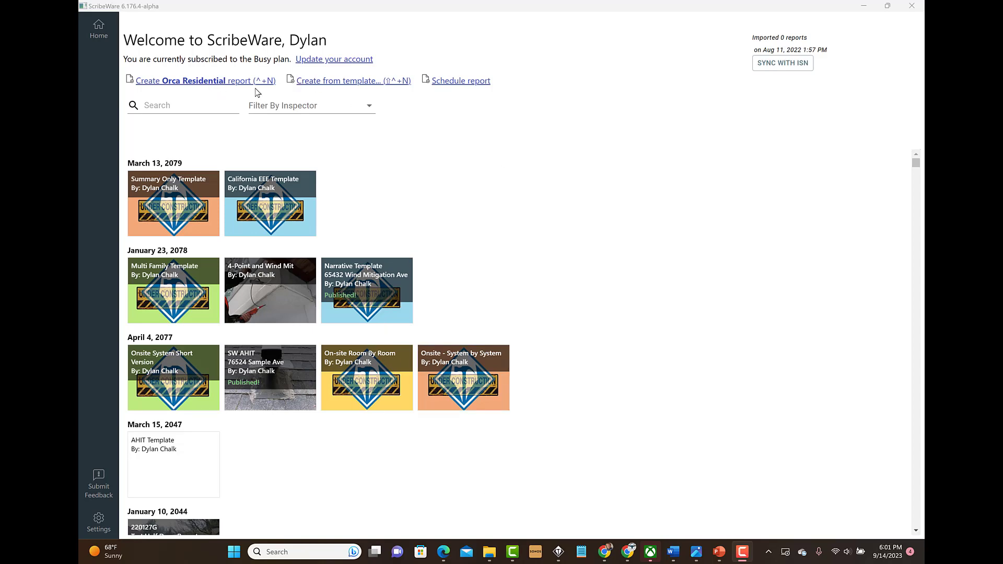
# Create a new Orca Residential report and open its Heating, Cooling, Fireplaces and Ventilation section.
pyautogui.click(191, 83)
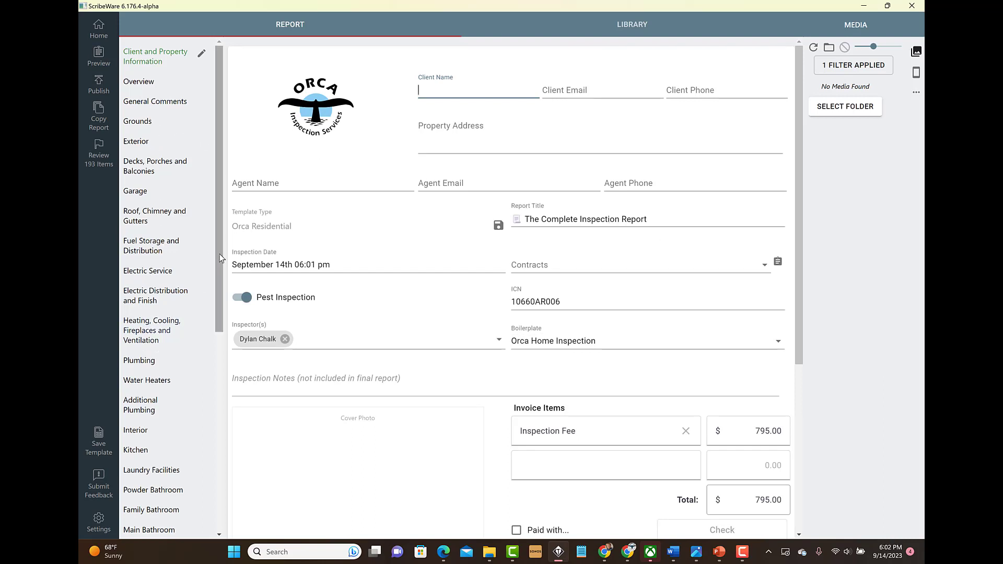
pyautogui.moveTo(221, 259); pyautogui.dragTo(213, 237)
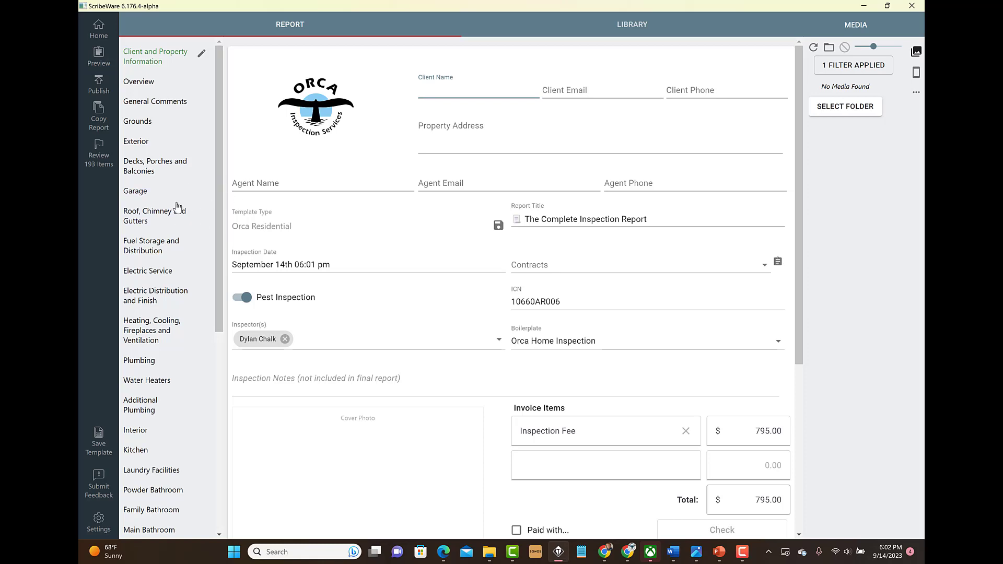
pyautogui.click(155, 330)
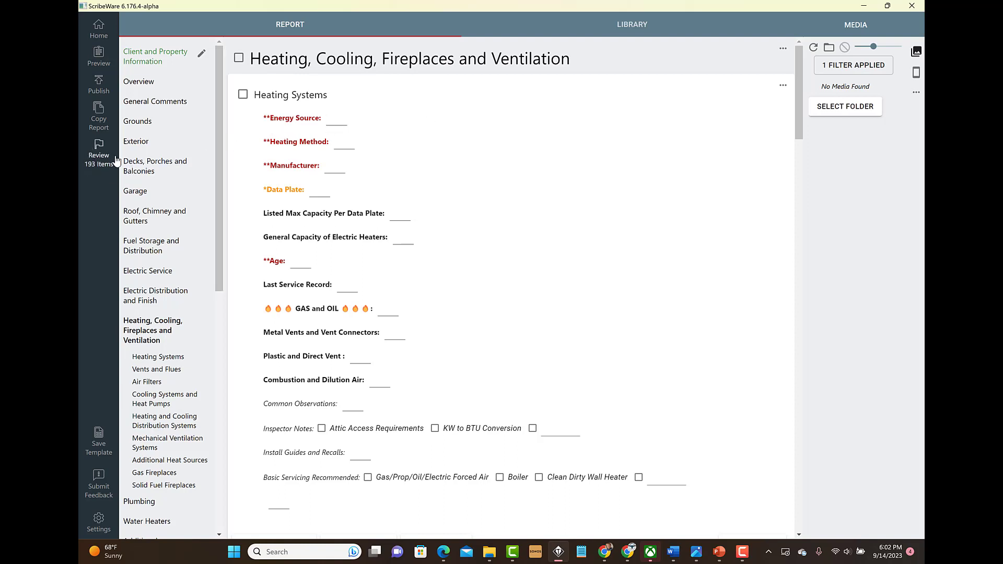
# Set the Energy Source under Heating Systems to Natural gas.
pyautogui.click(336, 121)
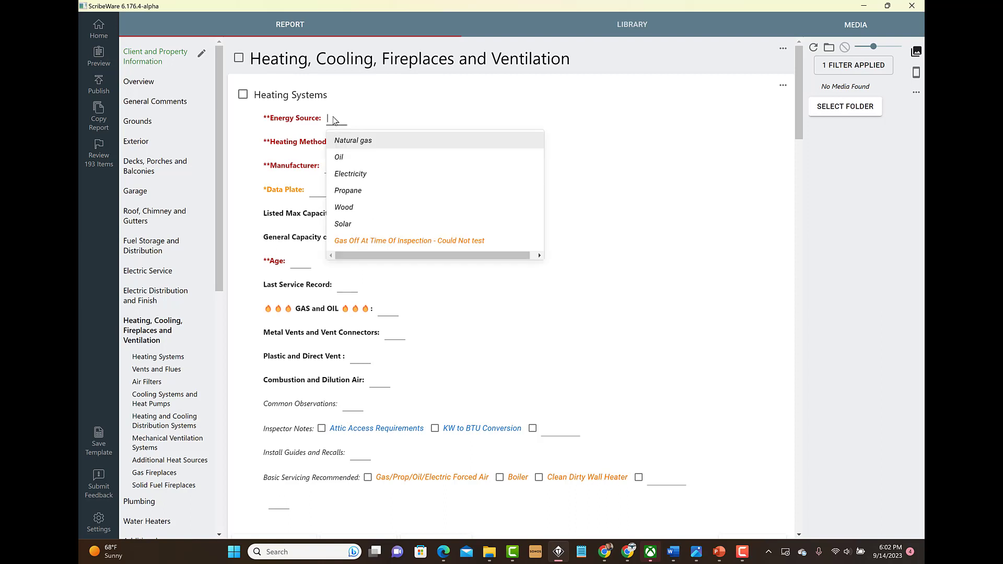
pyautogui.click(348, 147)
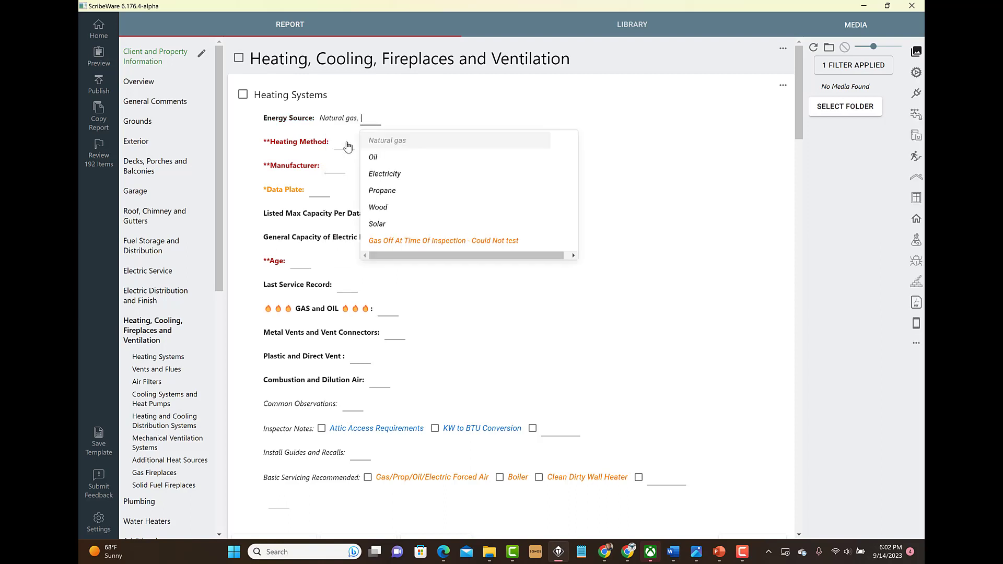
pyautogui.click(425, 122)
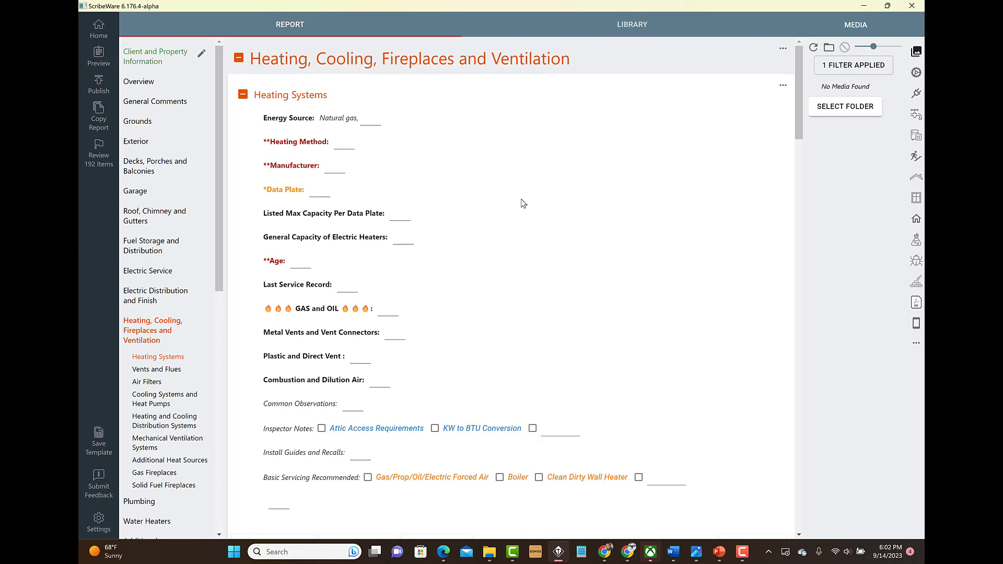
# Set the Heating Method under Heating Systems to Gas forced air furnace.
pyautogui.click(345, 147)
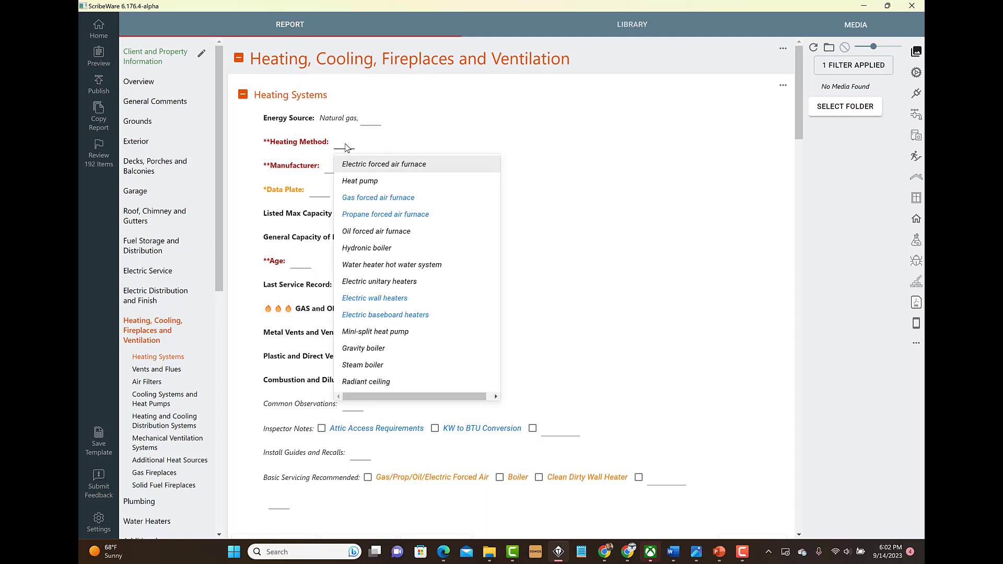
pyautogui.click(359, 197)
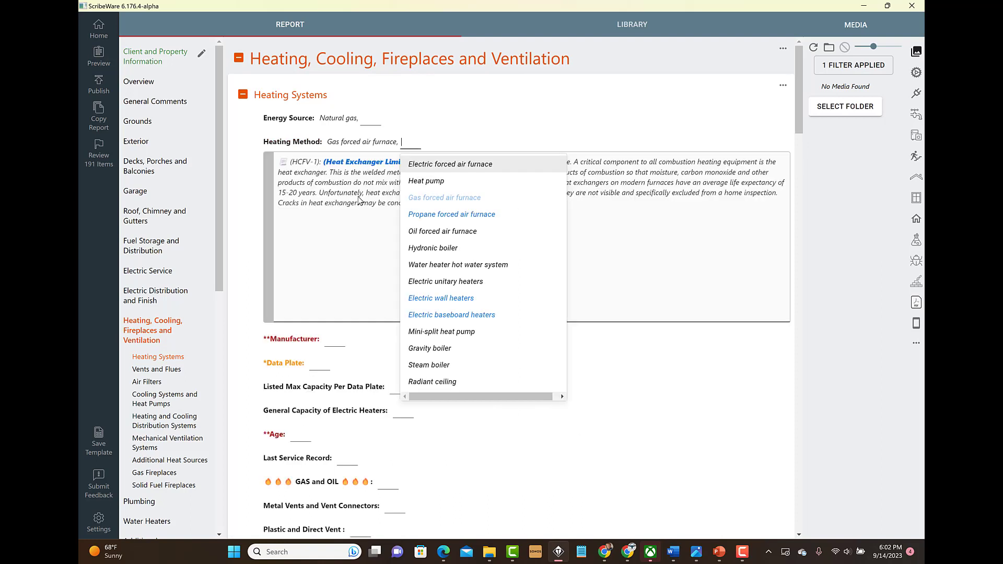
pyautogui.click(477, 129)
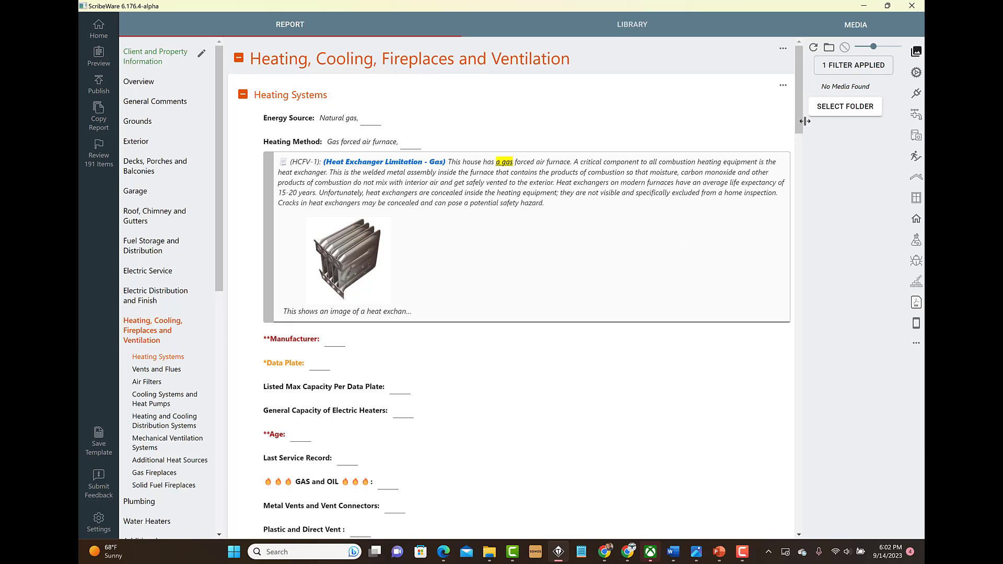
# Remove the Gas forced air furnace answer from Heating Method together with its heat exchanger narrative.
pyautogui.moveTo(798, 111); pyautogui.dragTo(797, 120)
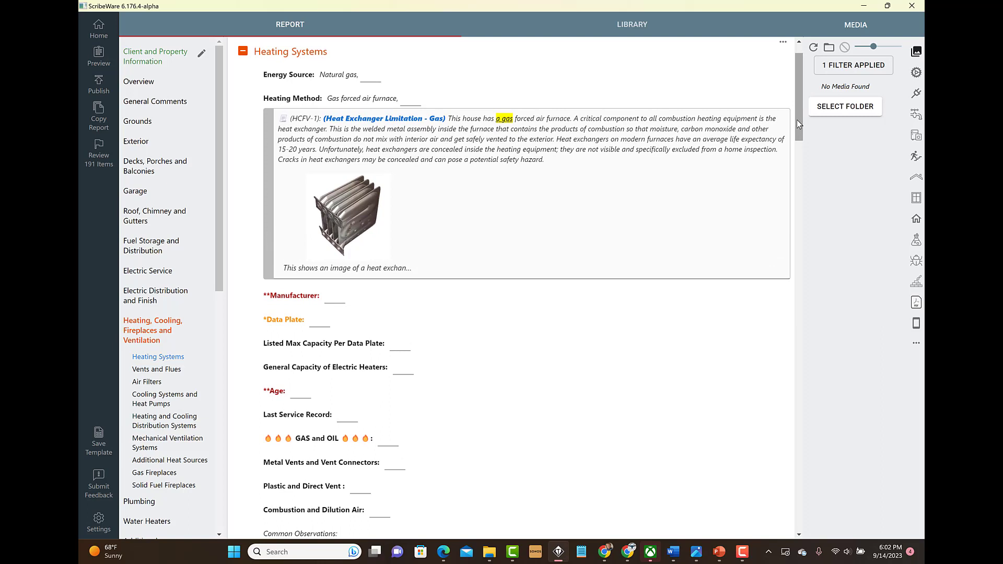
pyautogui.moveTo(359, 216)
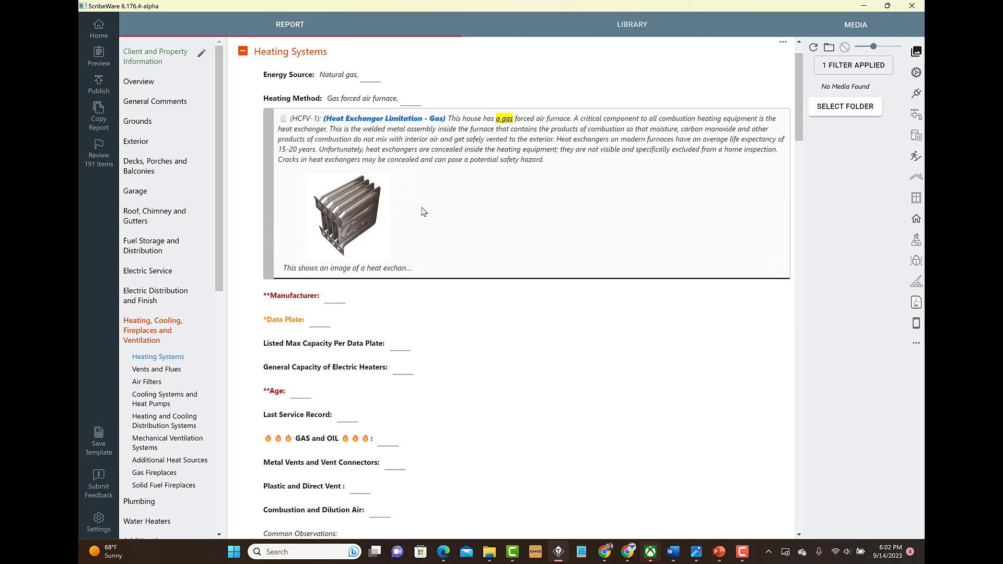
pyautogui.click(364, 100)
pyautogui.click(486, 123)
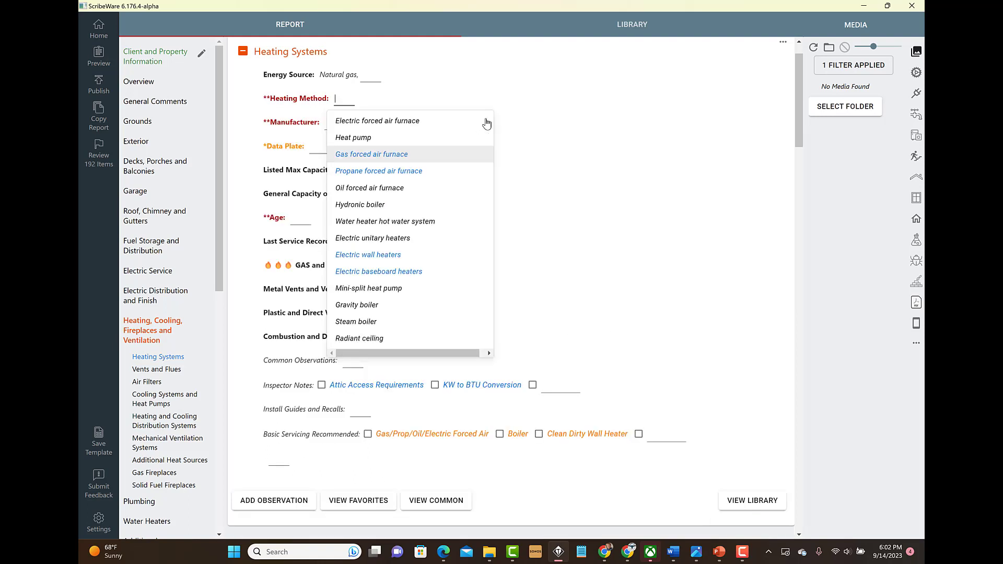
# Open the Water Heaters section and set the Relief Valve to Present - Not Tested.
pyautogui.moveTo(218, 258); pyautogui.dragTo(201, 328)
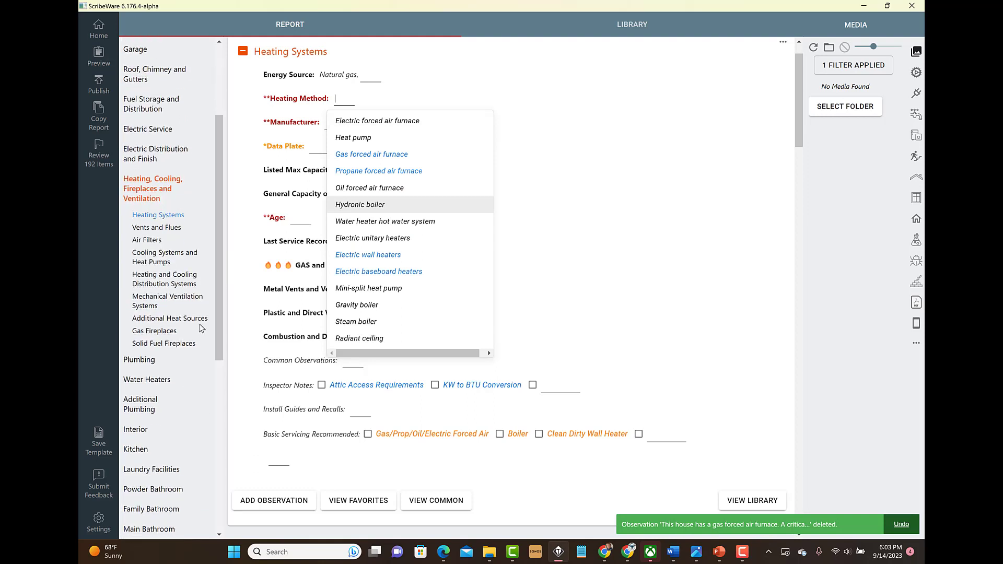
pyautogui.click(149, 380)
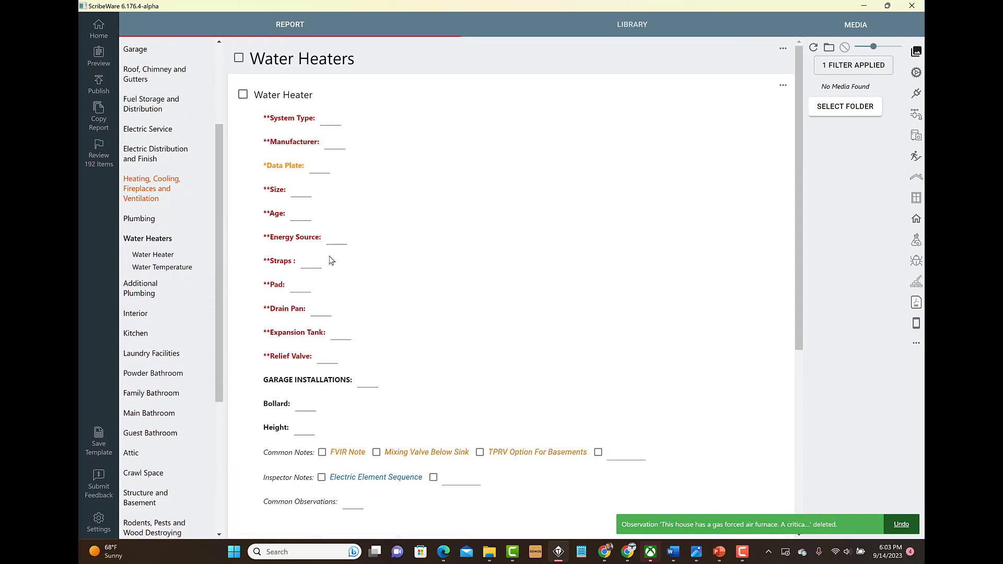
pyautogui.click(327, 357)
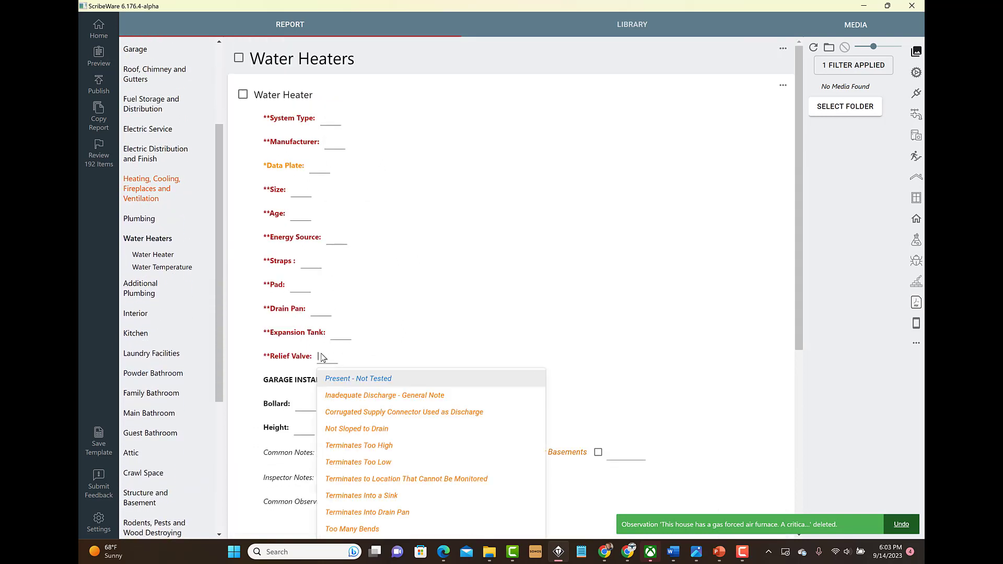
pyautogui.click(346, 378)
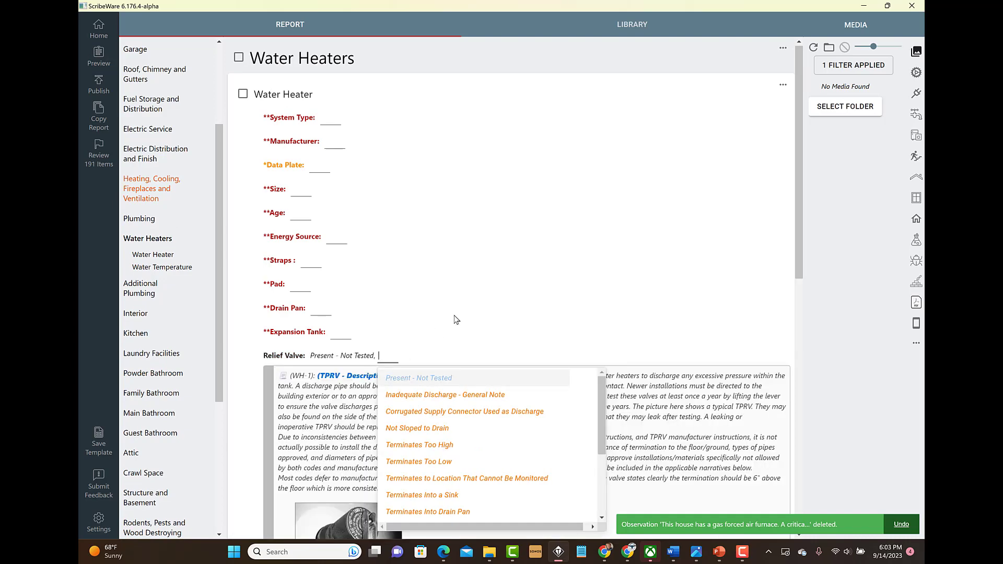
pyautogui.scroll(-3, 791, 255)
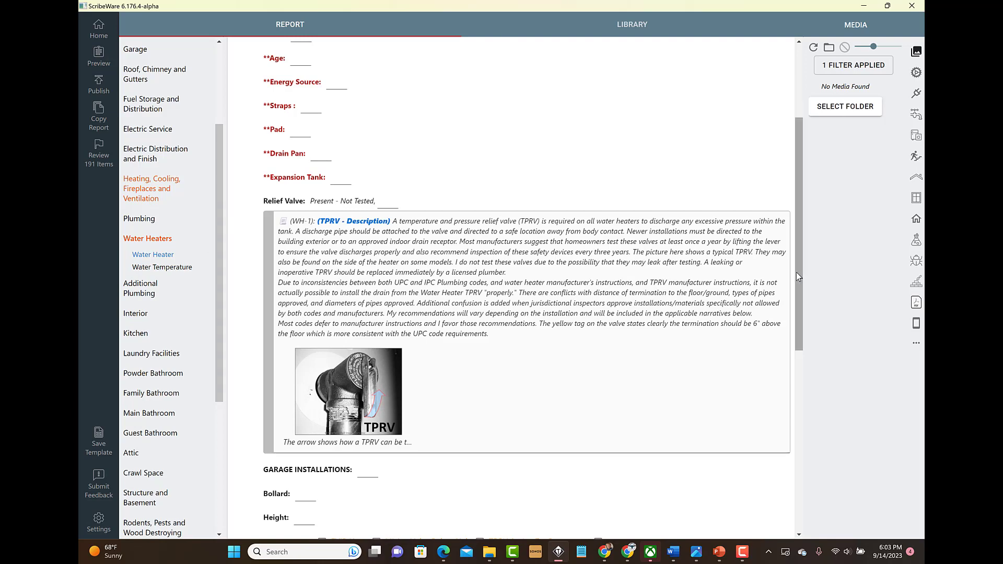
# Clear the Relief Valve answer and select Present - Not Tested again.
pyautogui.click(357, 202)
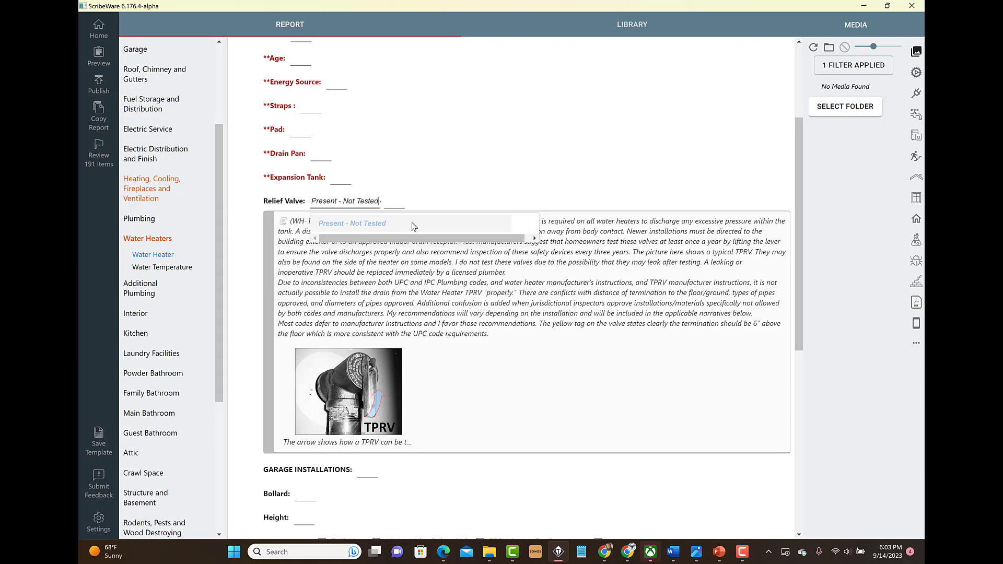
pyautogui.click(532, 228)
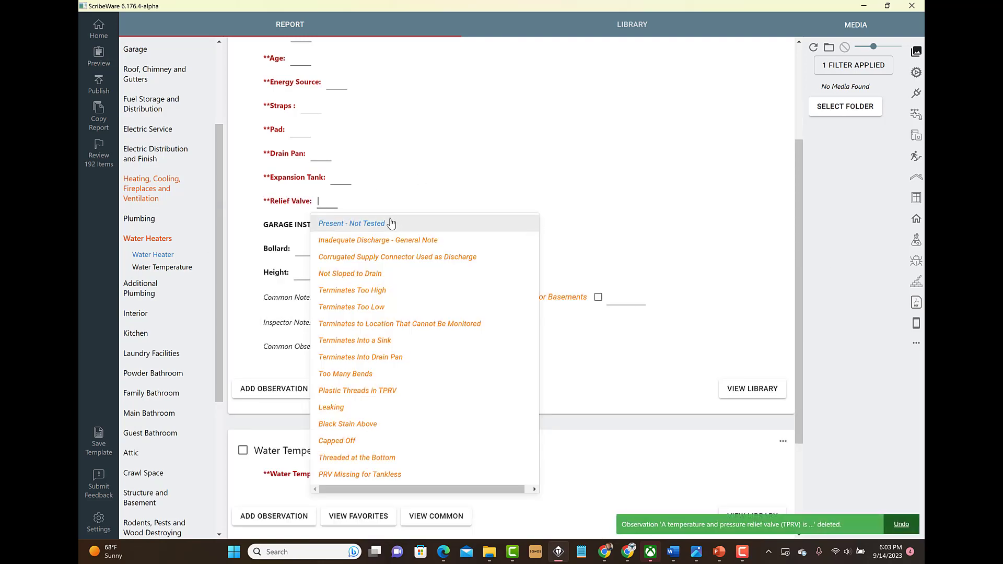
pyautogui.click(484, 335)
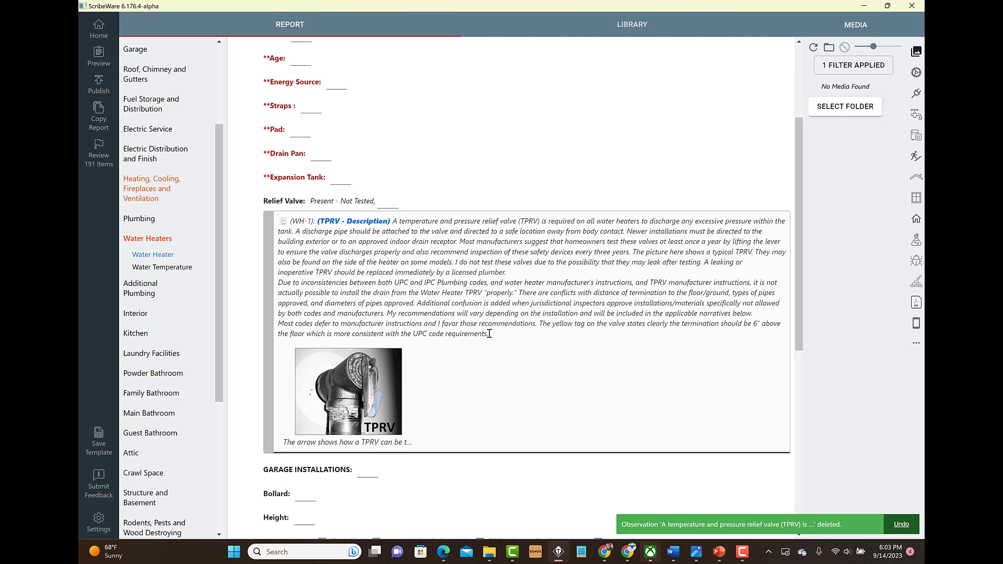
# Add the sample text "rknf3ofn" at the end of the TPRV description's first paragraph and view the narrative's library options.
pyautogui.moveTo(490, 334); pyautogui.dragTo(421, 241)
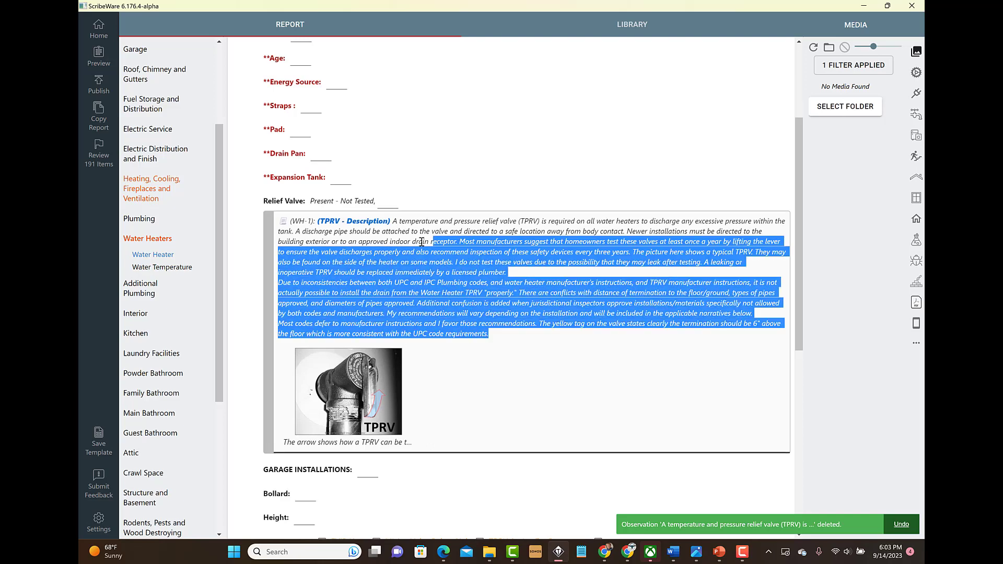
pyautogui.click(465, 264)
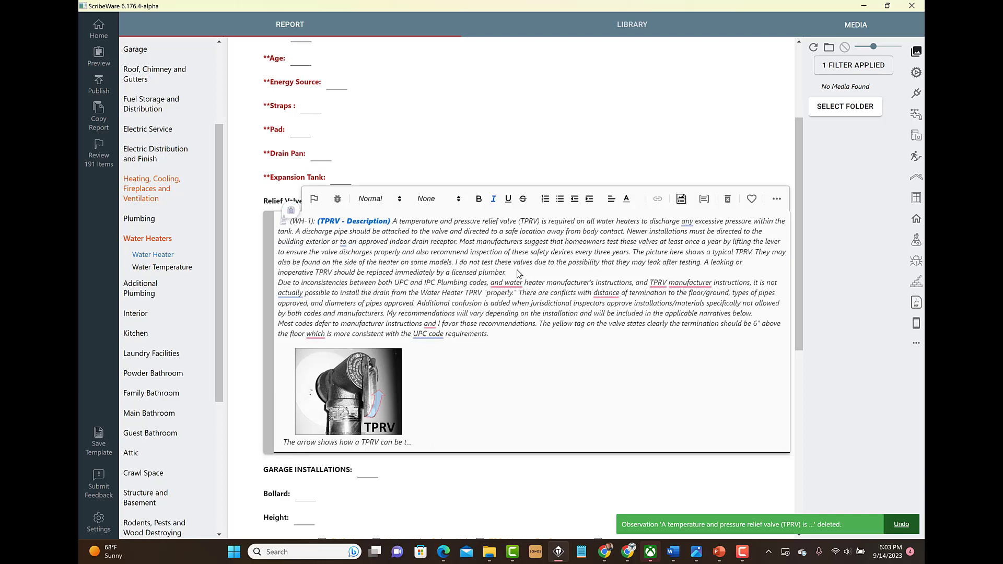
pyautogui.write('rknf3ofn')
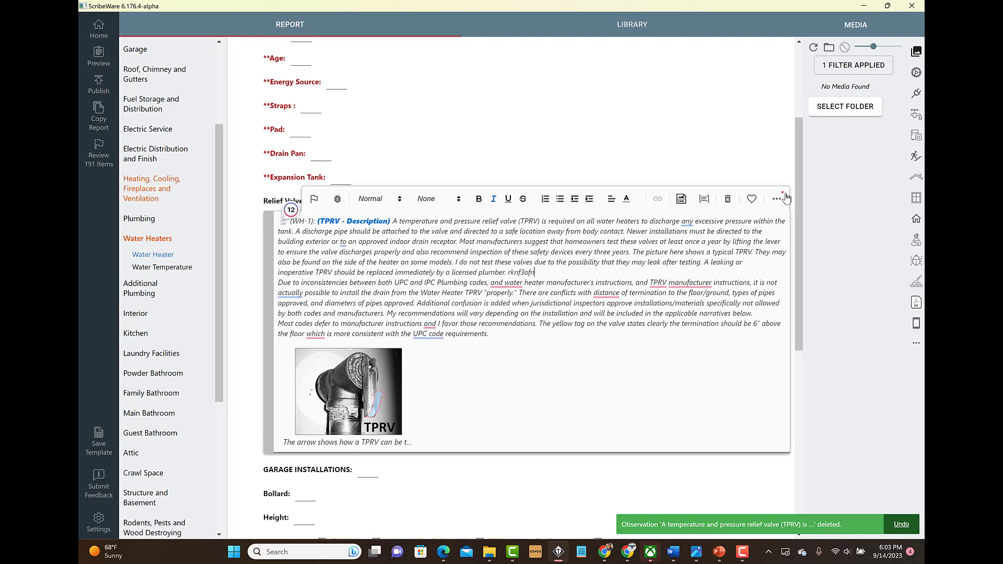
pyautogui.click(786, 198)
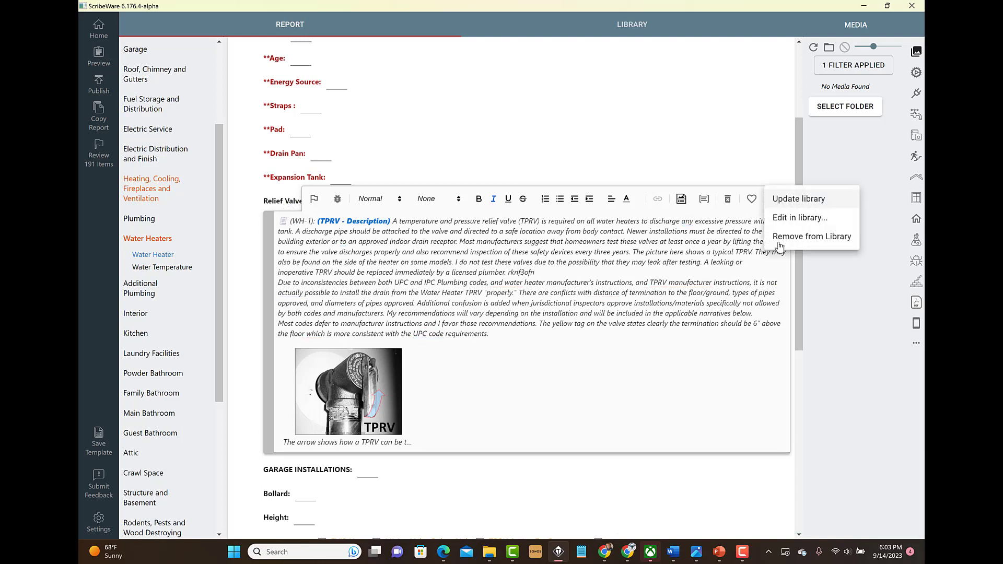
pyautogui.click(655, 306)
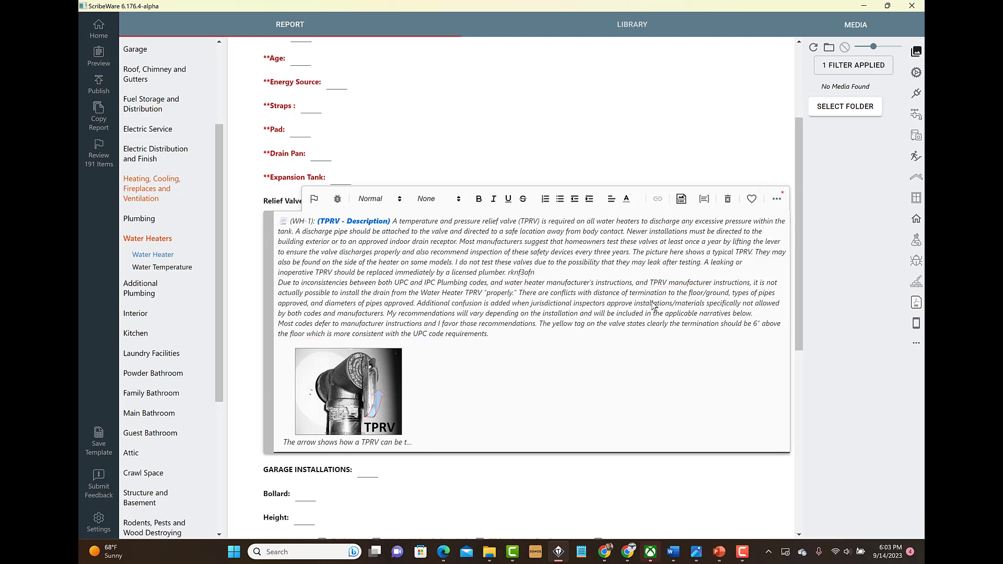
# Delete the edited TPRV description and clear the Relief Valve answer.
pyautogui.click(724, 203)
pyautogui.click(369, 202)
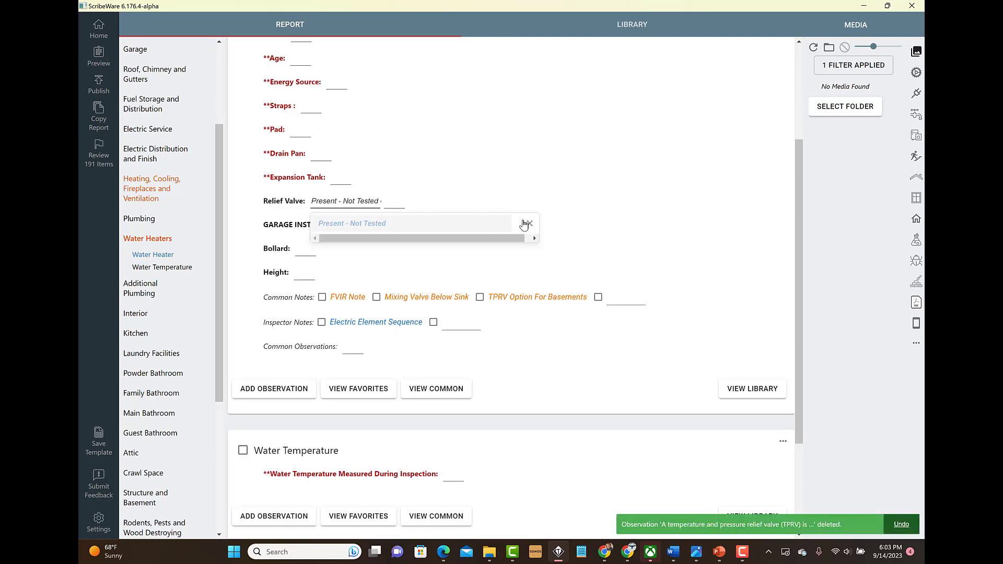
pyautogui.click(530, 224)
# Set the Relief Valve to Present - Not Tested and delete the TPRV description inserted with it.
pyautogui.click(365, 224)
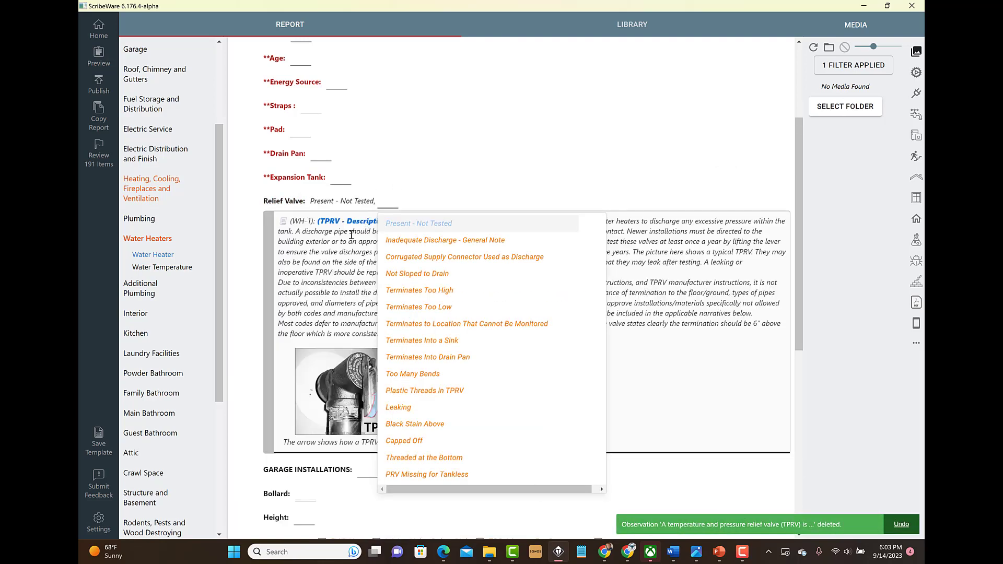
pyautogui.click(329, 251)
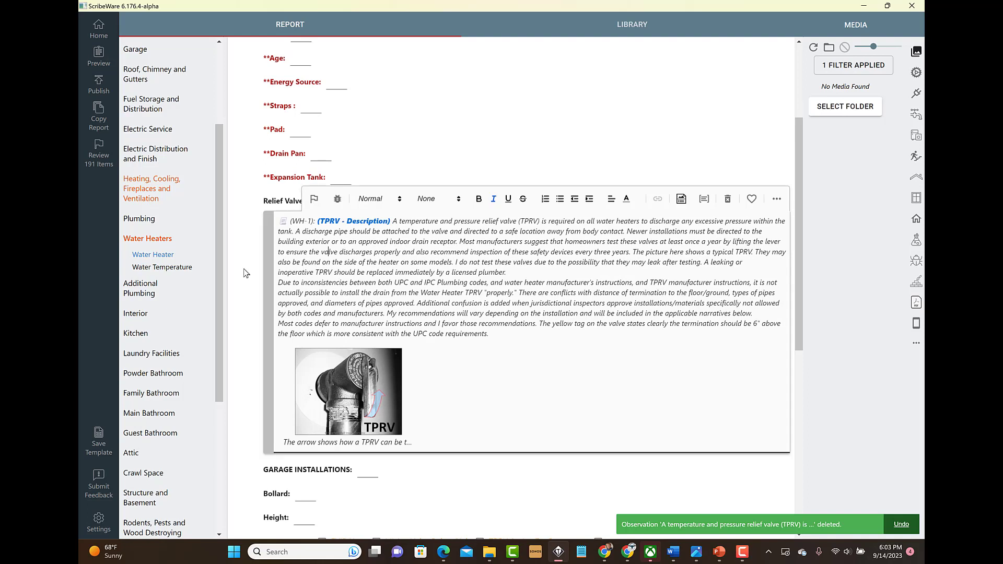
pyautogui.click(725, 199)
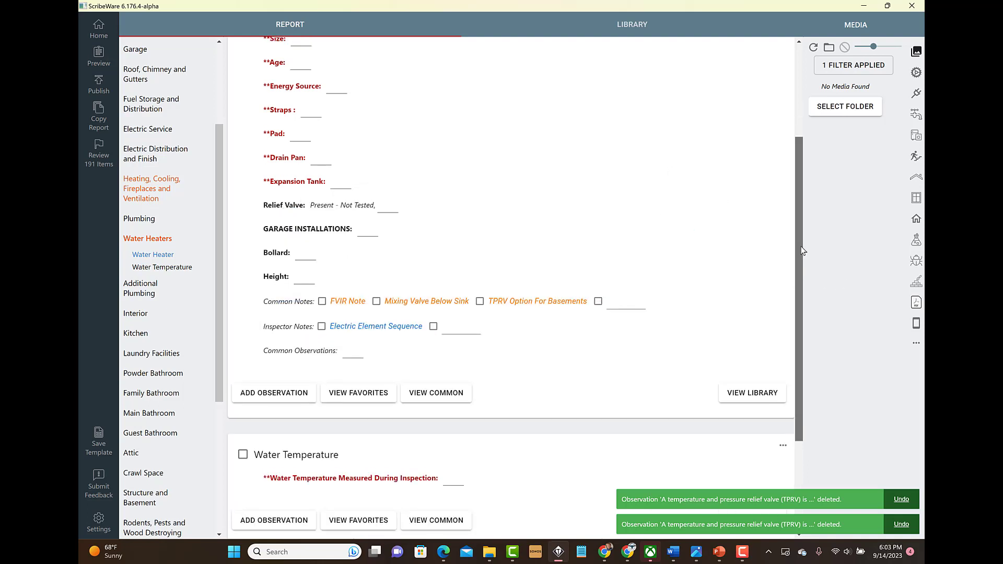
# Set the water heater's Manufacturer to Bradford-White.
pyautogui.scroll(3, 803, 251)
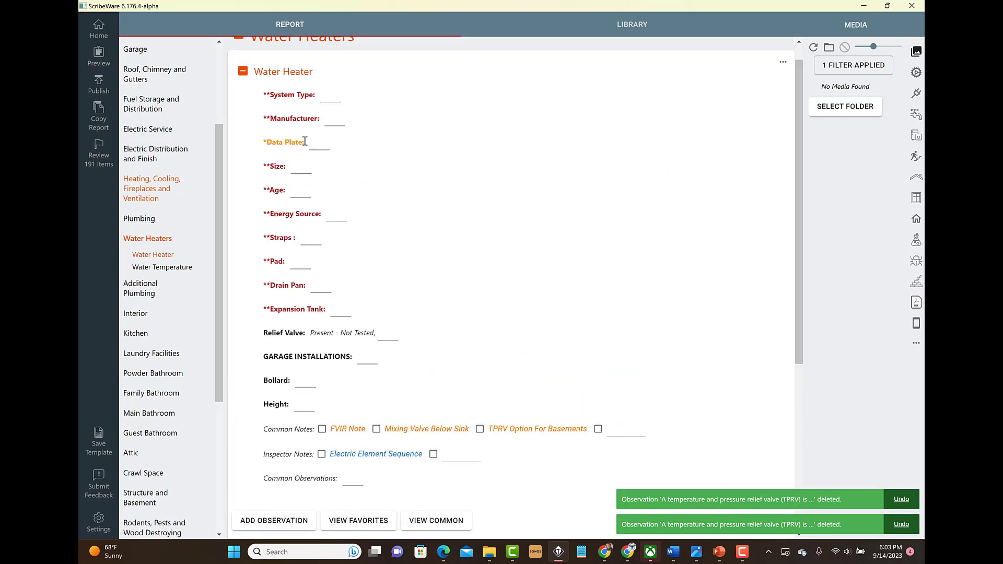
pyautogui.click(337, 118)
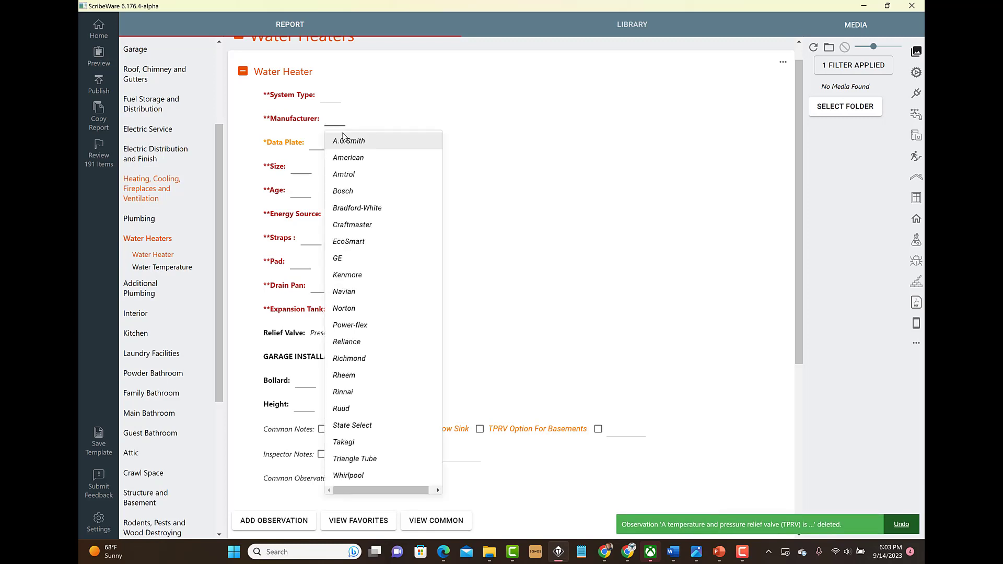
pyautogui.click(359, 209)
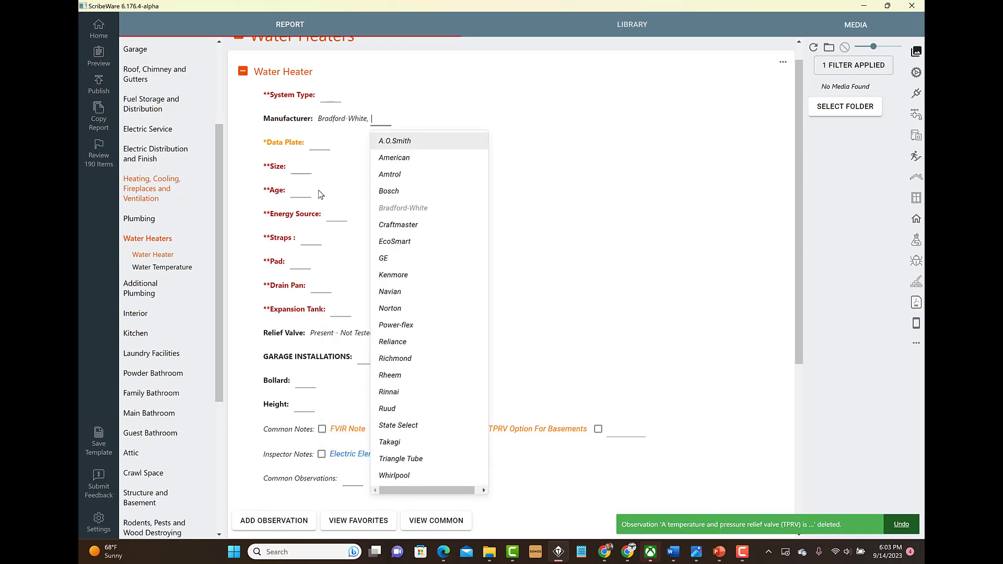
# Set the water heater's Age to E = 2008 from the Bradford White date codes.
pyautogui.click(301, 194)
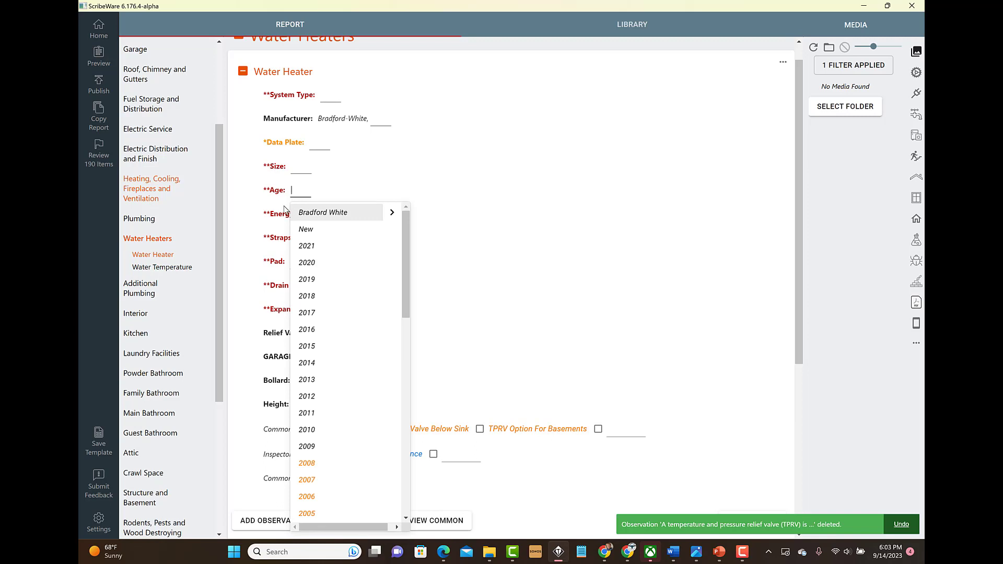
pyautogui.click(392, 213)
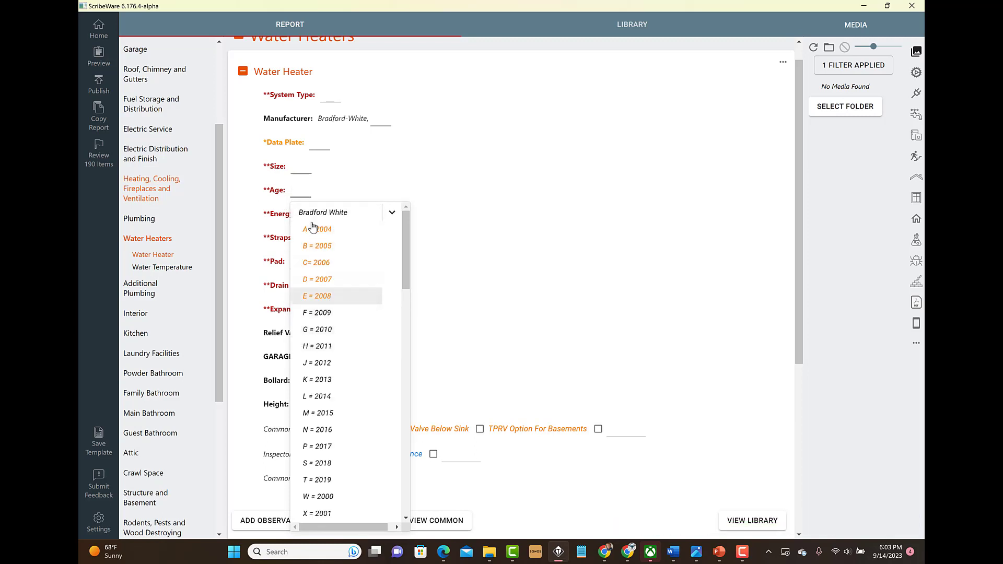
pyautogui.click(317, 302)
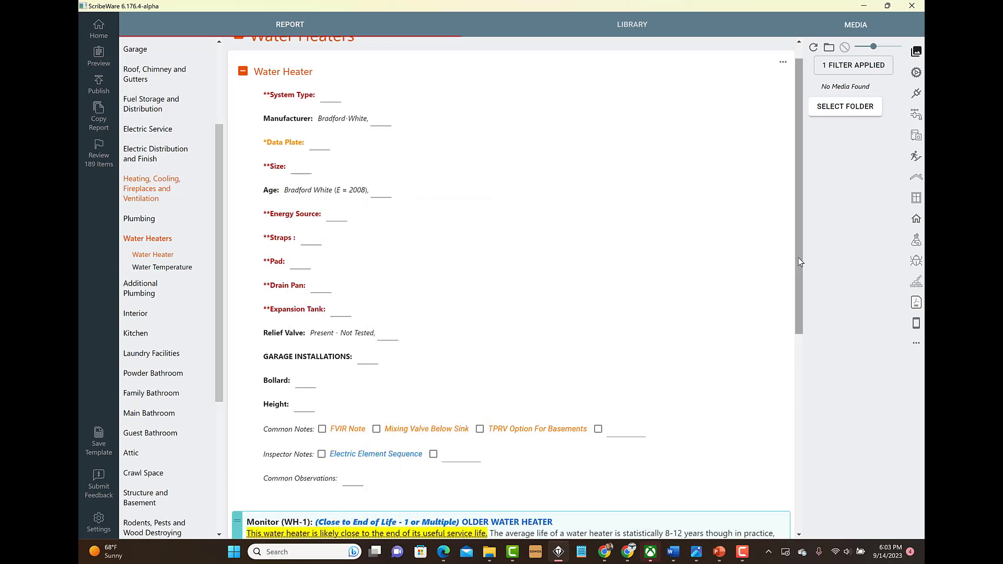
# Review the OLDER WATER HEATER monitor observation and open its library options.
pyautogui.scroll(-3, 798, 258)
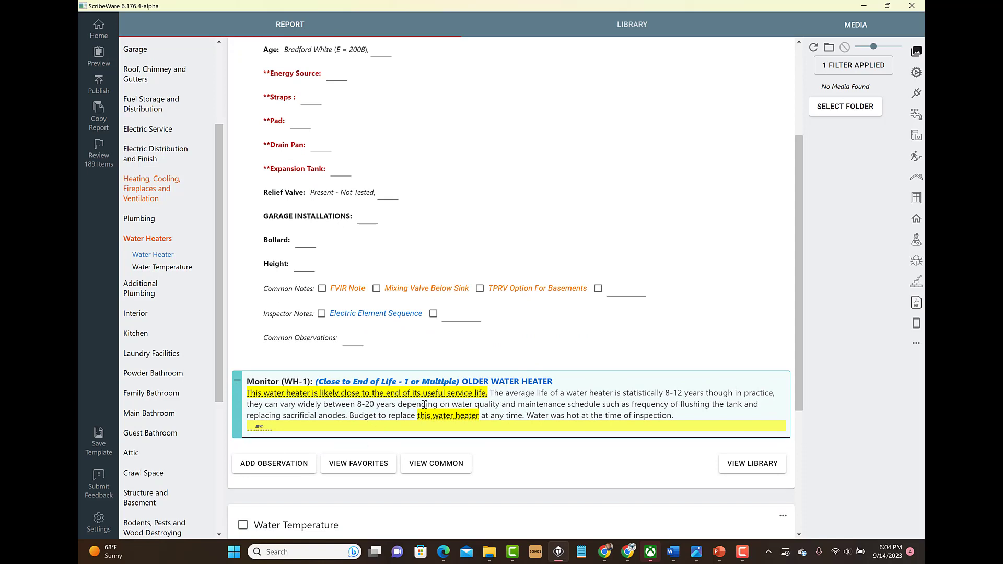
pyautogui.scroll(1, 799, 369)
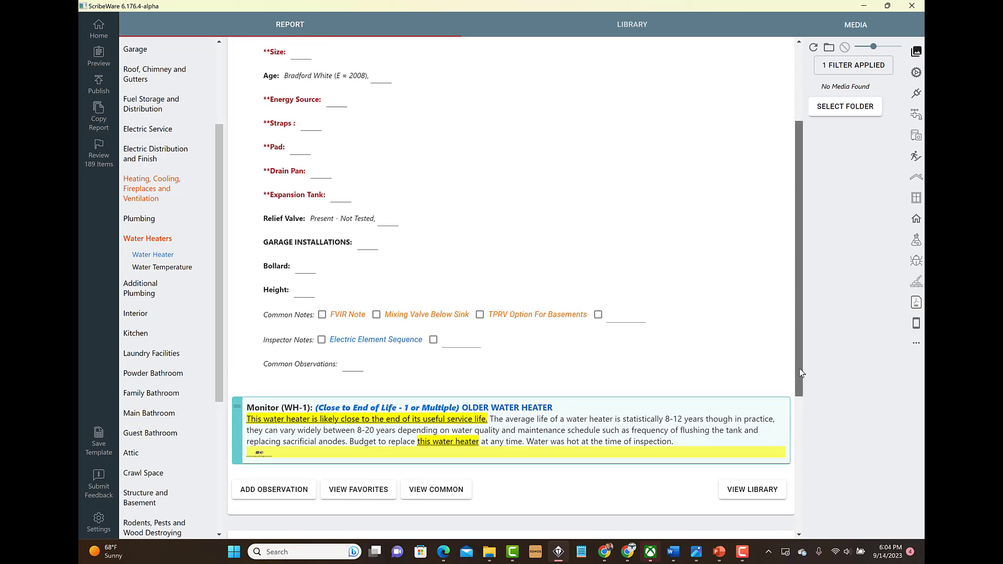
pyautogui.scroll(1, 800, 368)
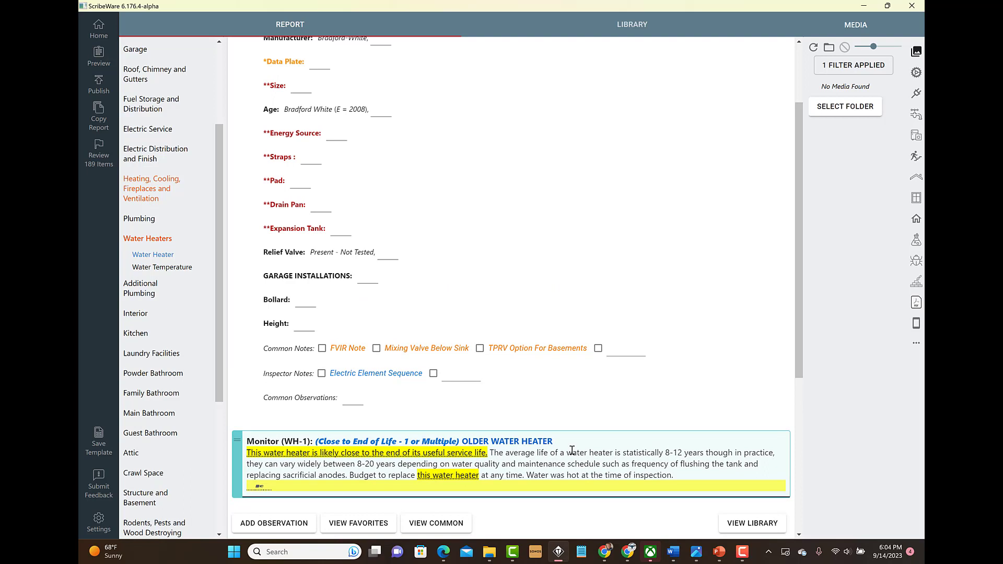
pyautogui.click(602, 459)
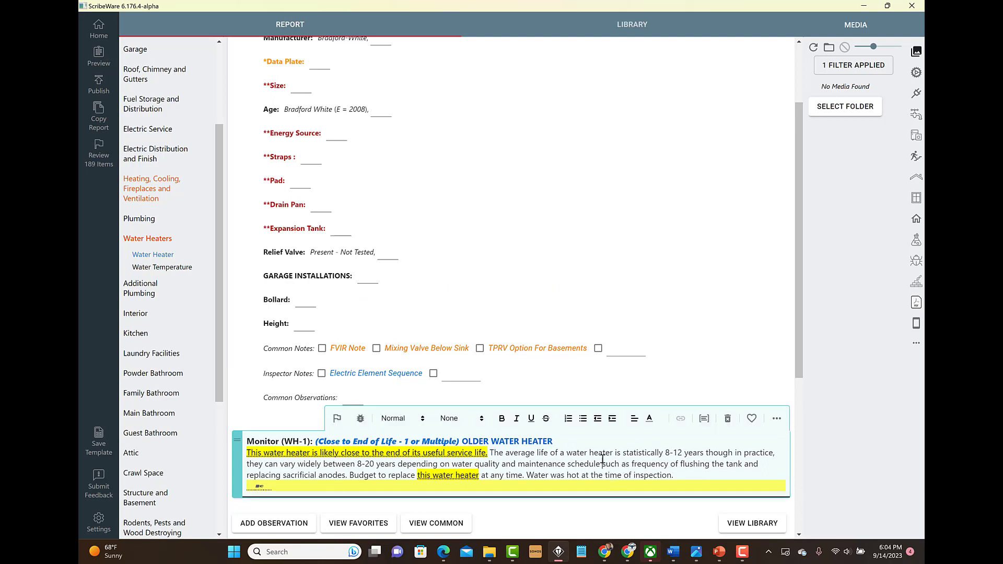
pyautogui.click(777, 418)
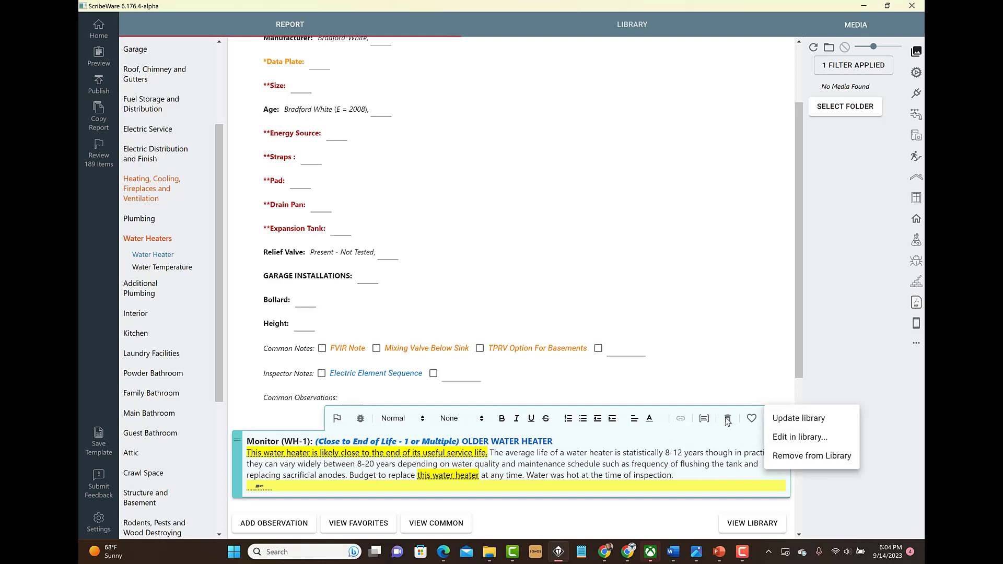
# Clear the water heater's Age by removing the E = 2008 date code with its observation, plus the Bradford White answer.
pyautogui.click(395, 138)
pyautogui.click(346, 113)
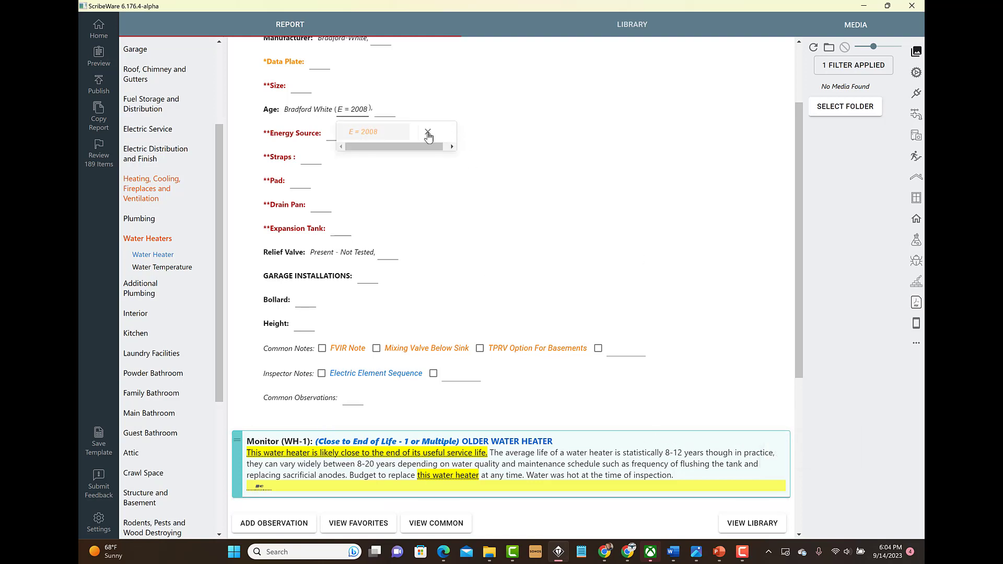
pyautogui.click(428, 136)
pyautogui.click(556, 137)
pyautogui.click(314, 109)
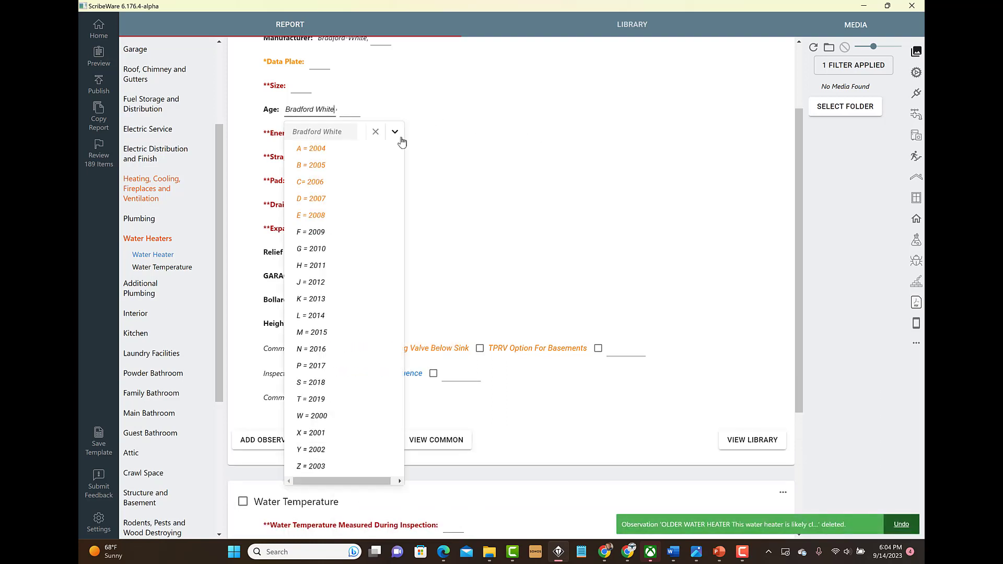
pyautogui.click(377, 132)
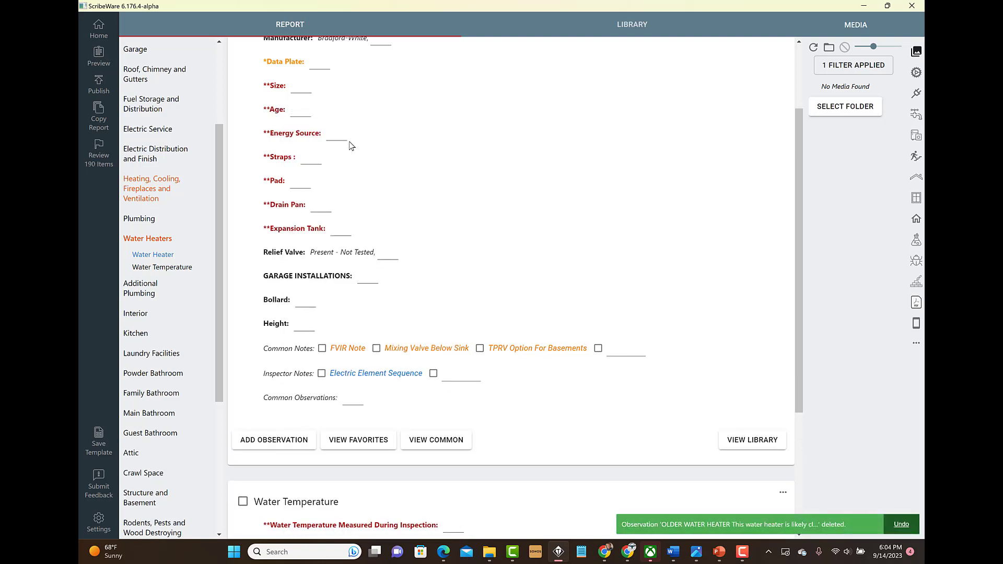
pyautogui.click(343, 138)
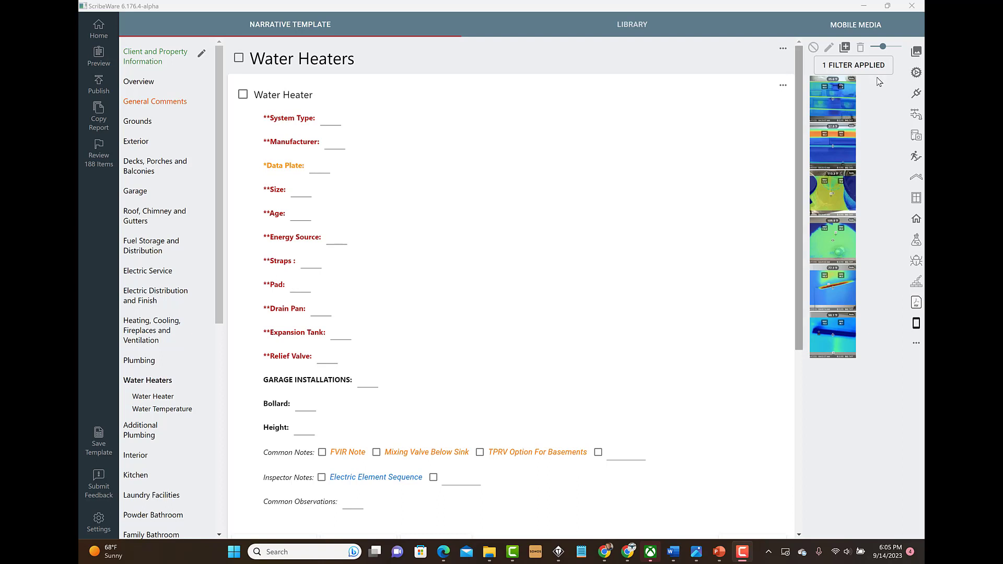
# View the Water Heater section in edit mode and the template saving dialog for Orca Residential, closing both.
pyautogui.click(784, 87)
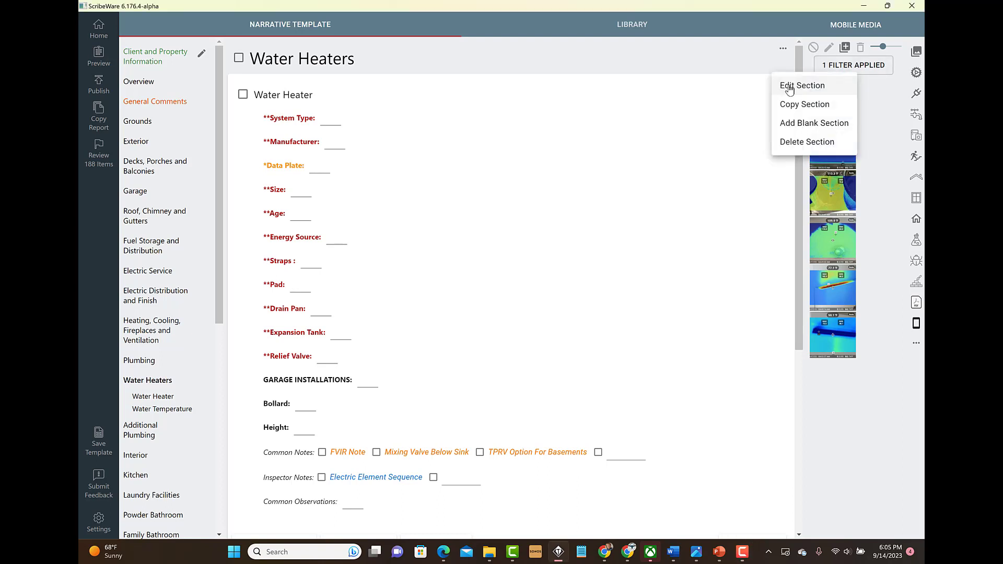
pyautogui.click(795, 89)
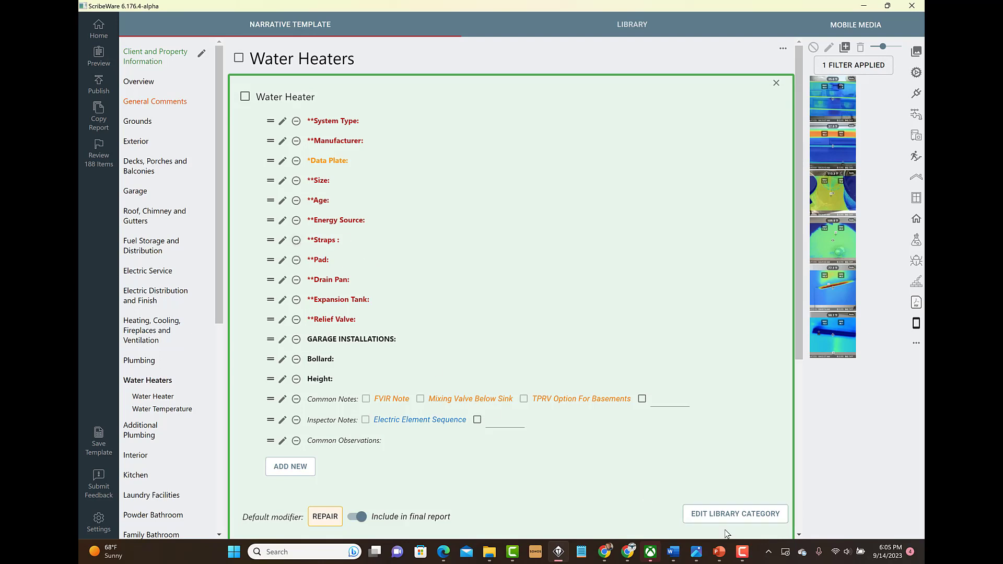
pyautogui.click(776, 84)
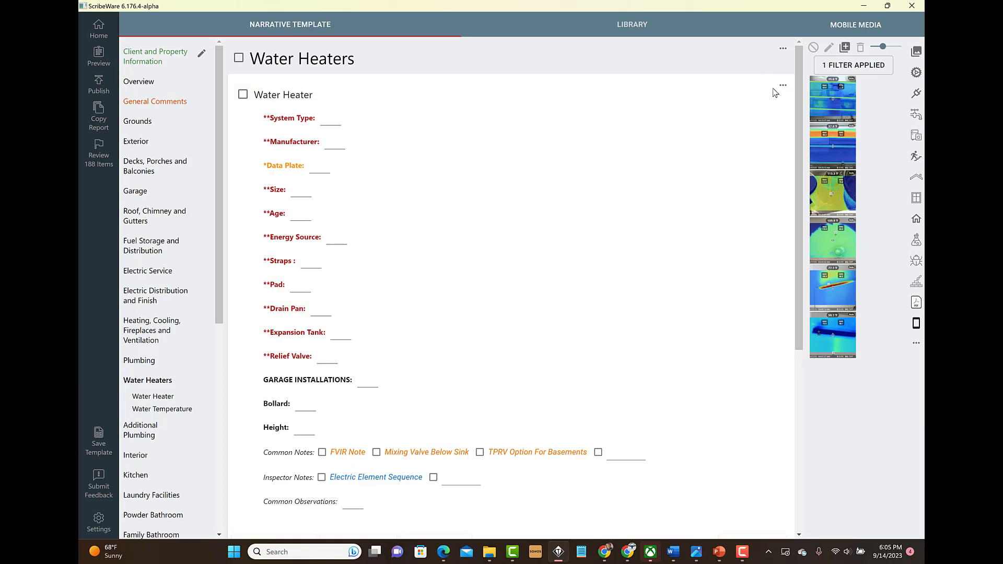
pyautogui.click(98, 447)
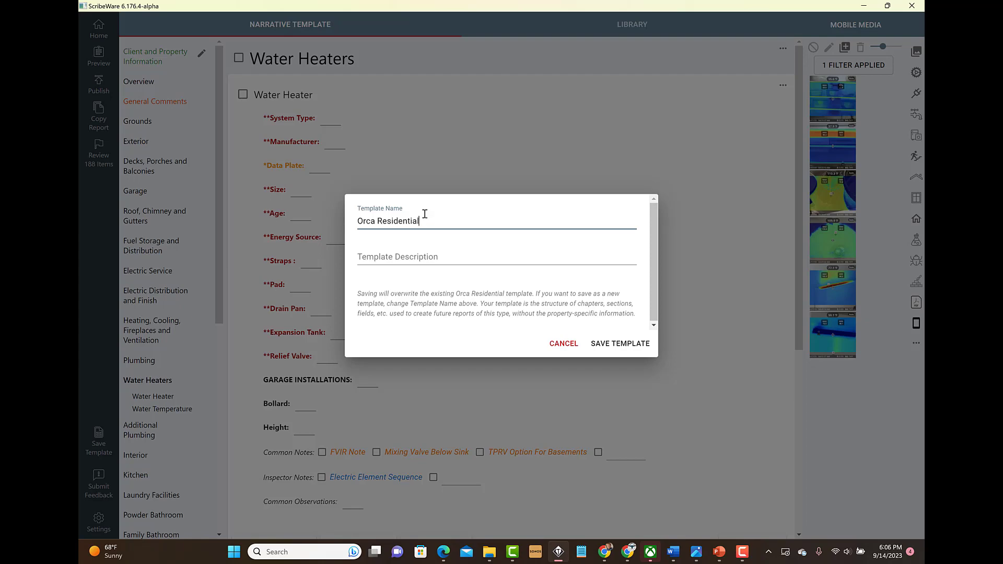
pyautogui.click(564, 343)
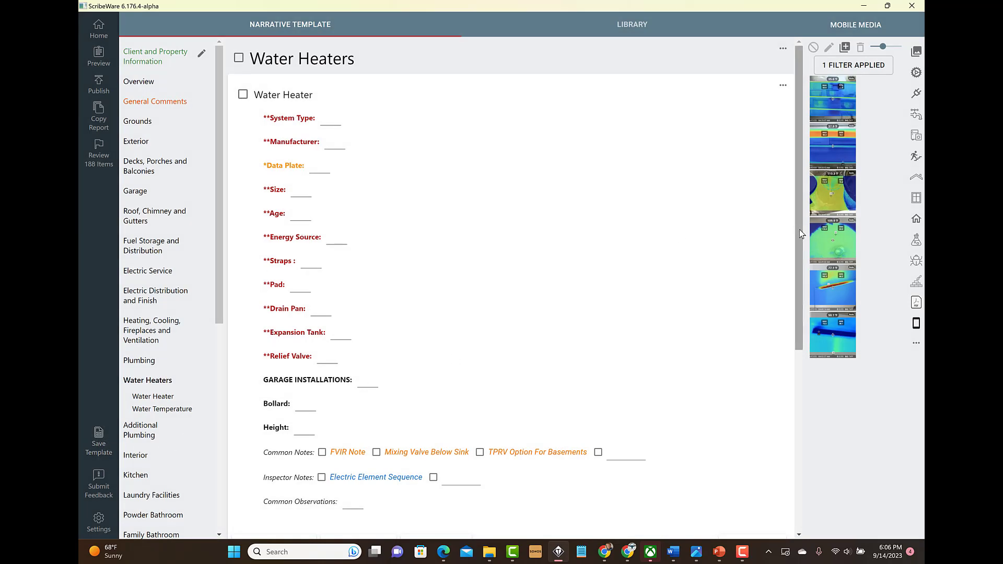
# Set the water heater's Relief Valve to Present - Not Tested in the narrative template.
pyautogui.scroll(-1, 801, 234)
pyautogui.click(329, 308)
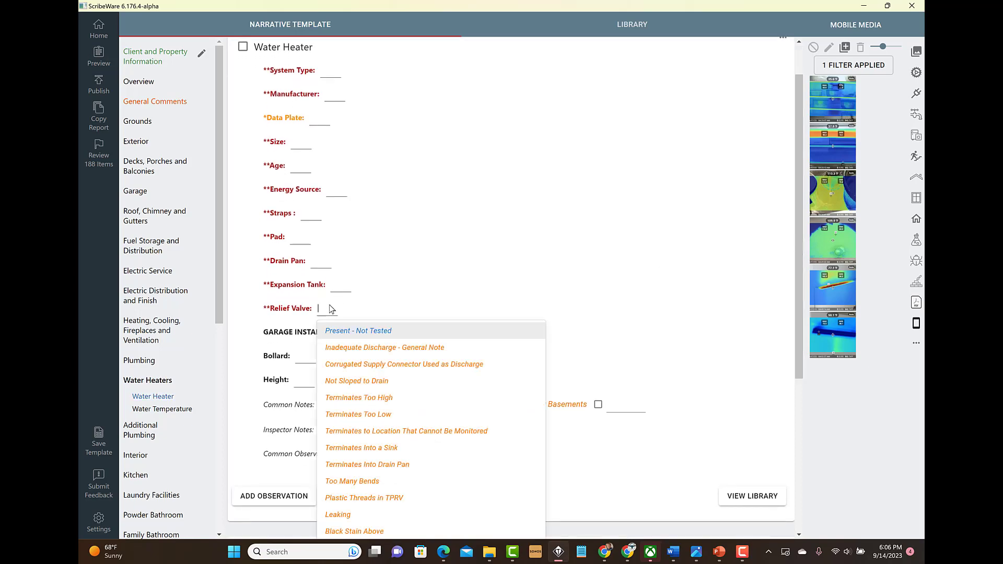
pyautogui.click(350, 333)
pyautogui.click(505, 191)
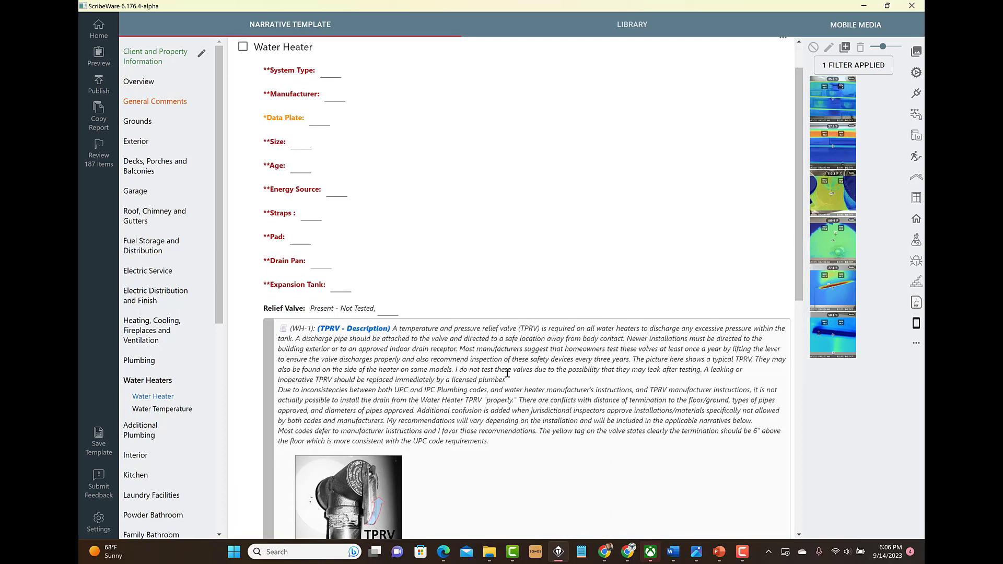
# View the library options available for the TPRV - Description narrative under Relief Valve.
pyautogui.click(486, 362)
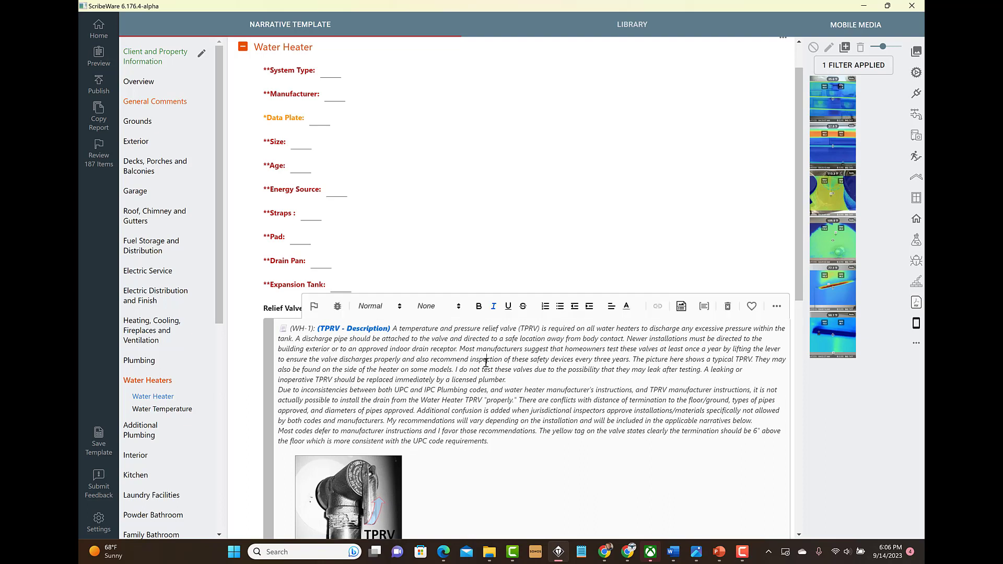
pyautogui.click(778, 314)
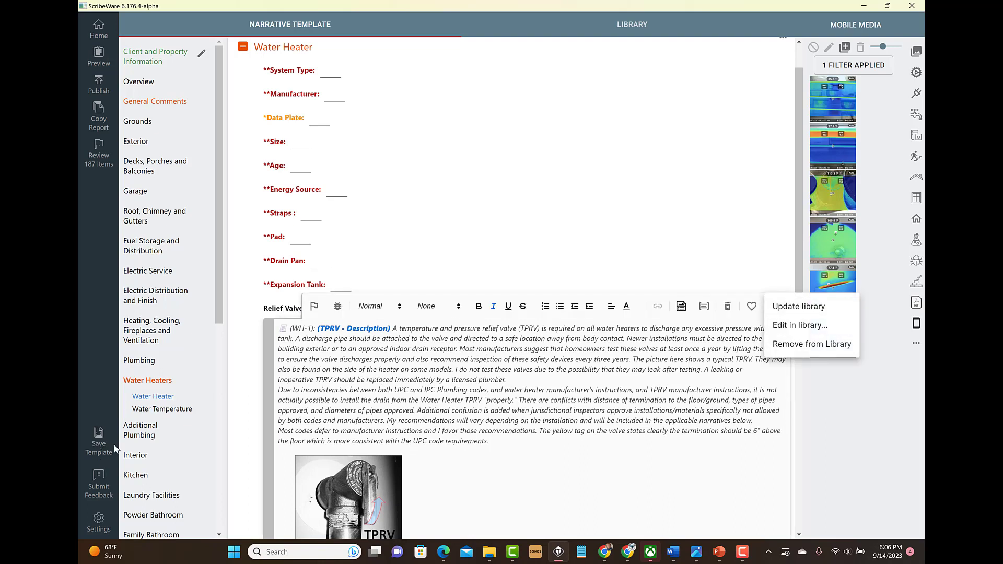
pyautogui.click(458, 376)
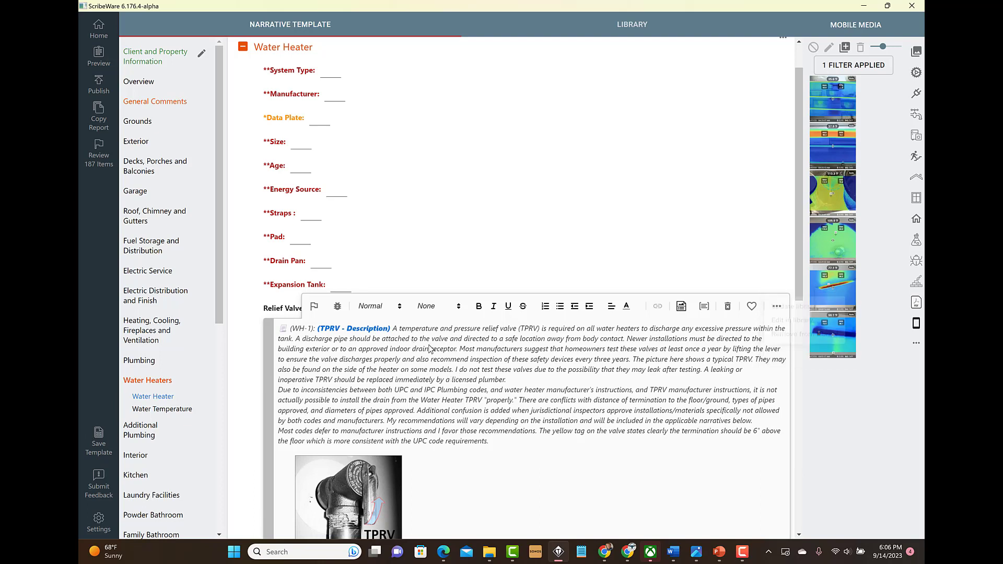
pyautogui.click(777, 312)
pyautogui.click(600, 411)
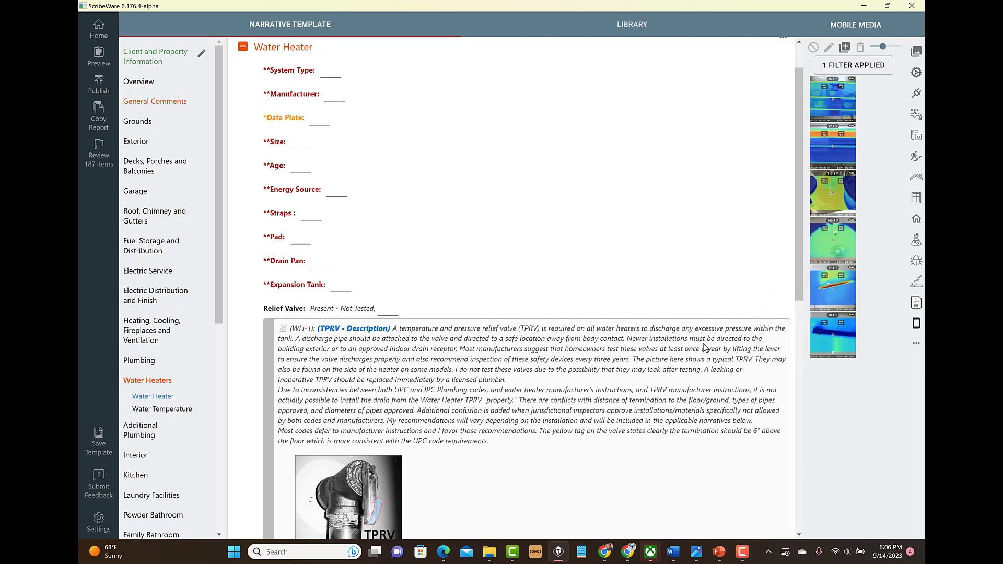
# Delete the TPRV description from the template and clear the Present - Not Tested answer.
pyautogui.click(751, 336)
pyautogui.click(729, 316)
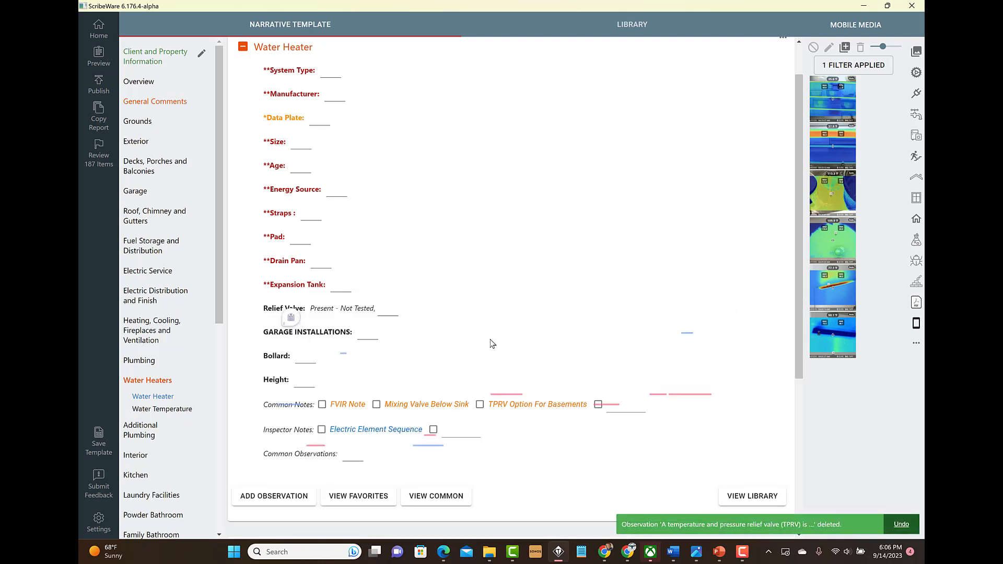
pyautogui.click(345, 313)
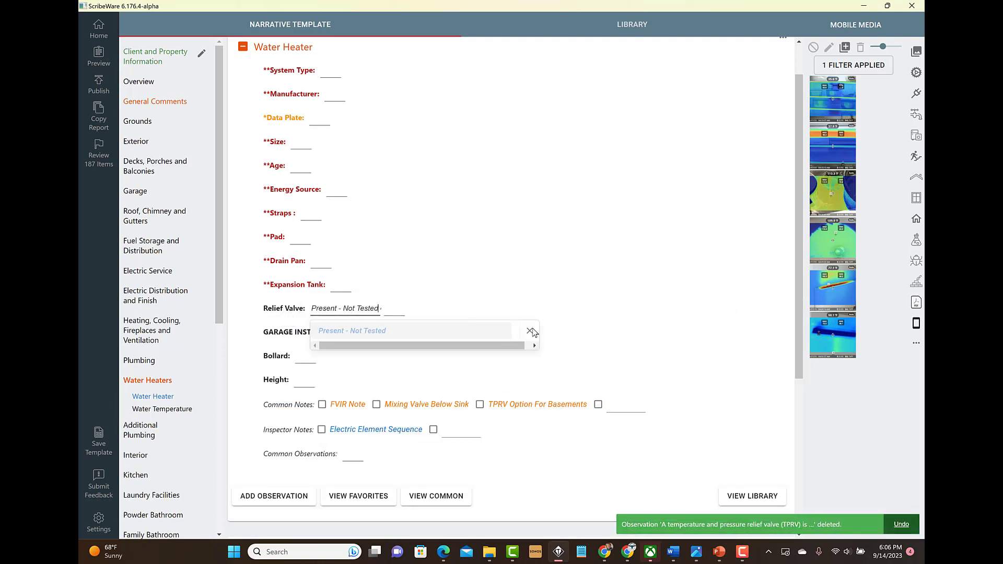
pyautogui.click(532, 278)
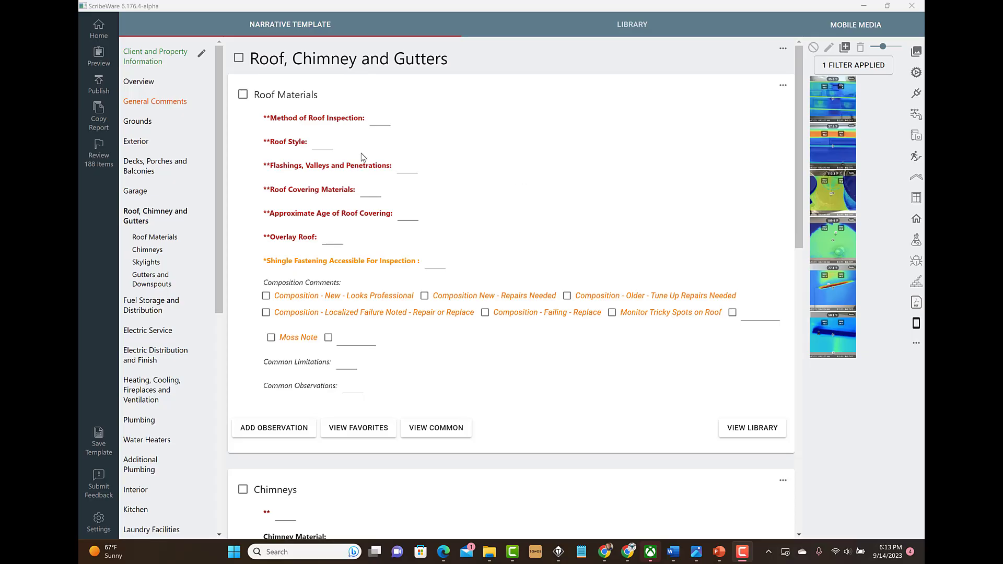
# Set the Method of Roof Inspection under Roof Materials to Walked on roof and Viewed with a drone.
pyautogui.click(380, 124)
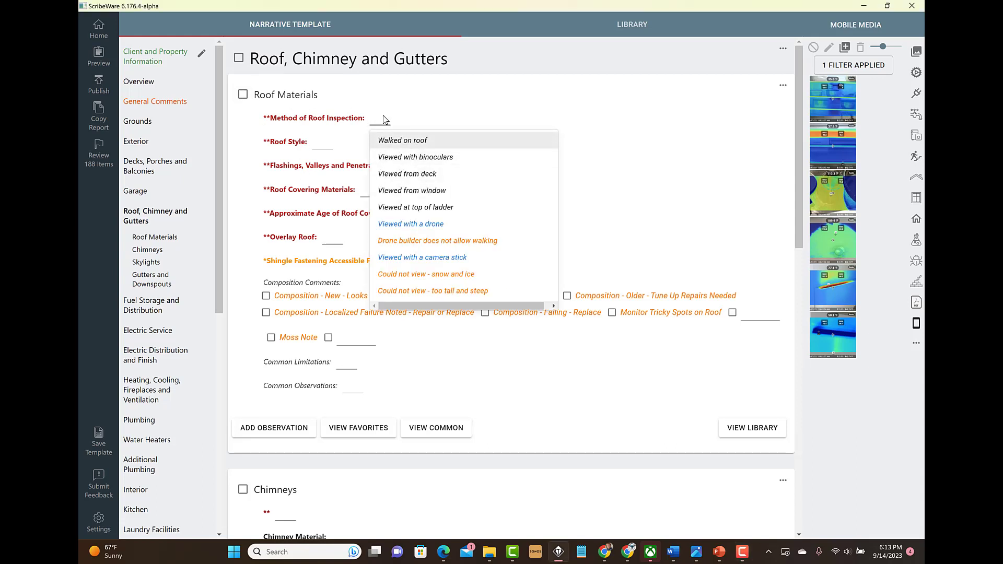
pyautogui.click(413, 140)
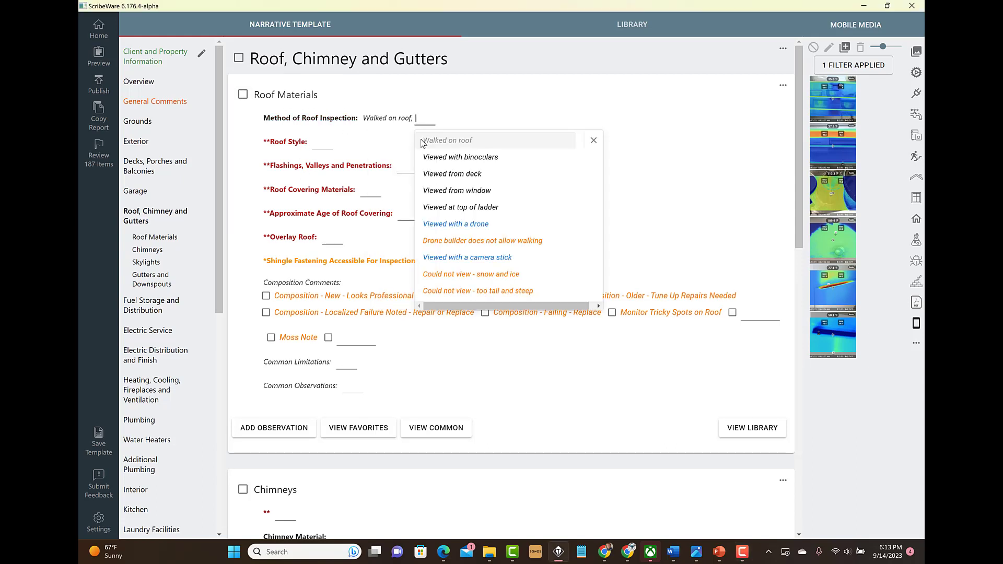
pyautogui.click(446, 225)
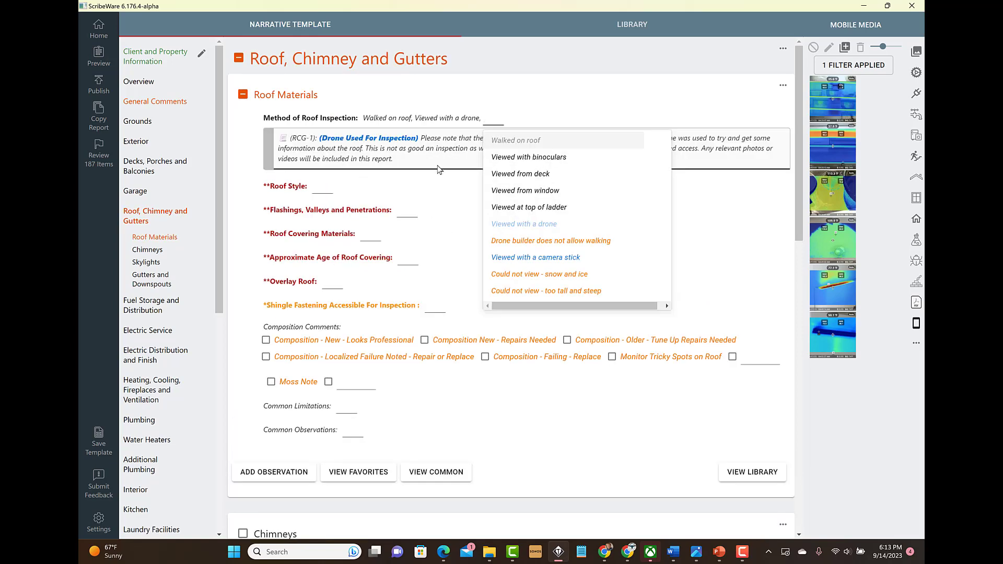
pyautogui.click(436, 193)
# Set the Roof Style to Gable and Low slope.
pyautogui.click(324, 191)
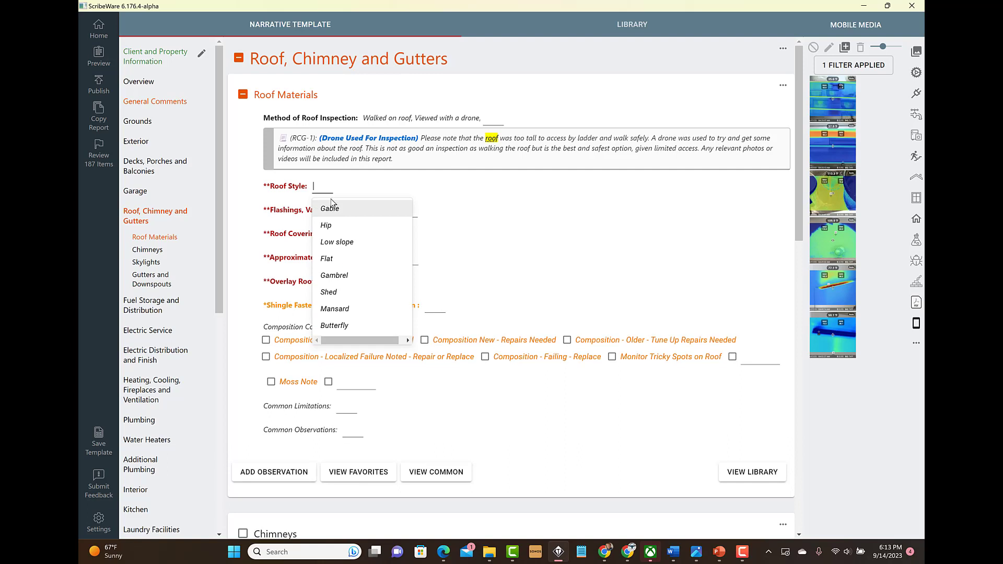
pyautogui.click(331, 208)
pyautogui.click(345, 242)
pyautogui.click(586, 264)
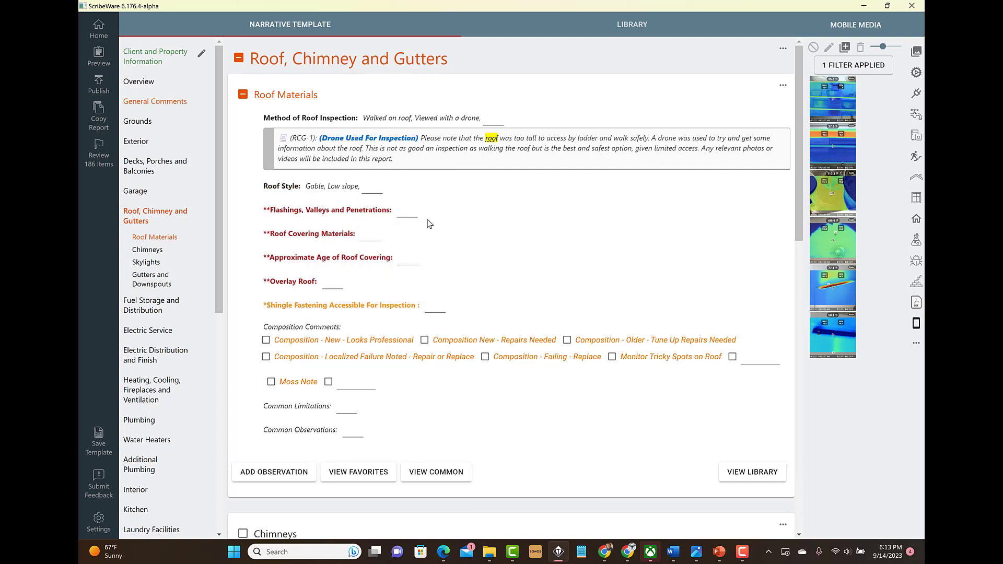
# Set Flashings, Valleys and Penetrations to Present and Visually Standard.
pyautogui.click(412, 215)
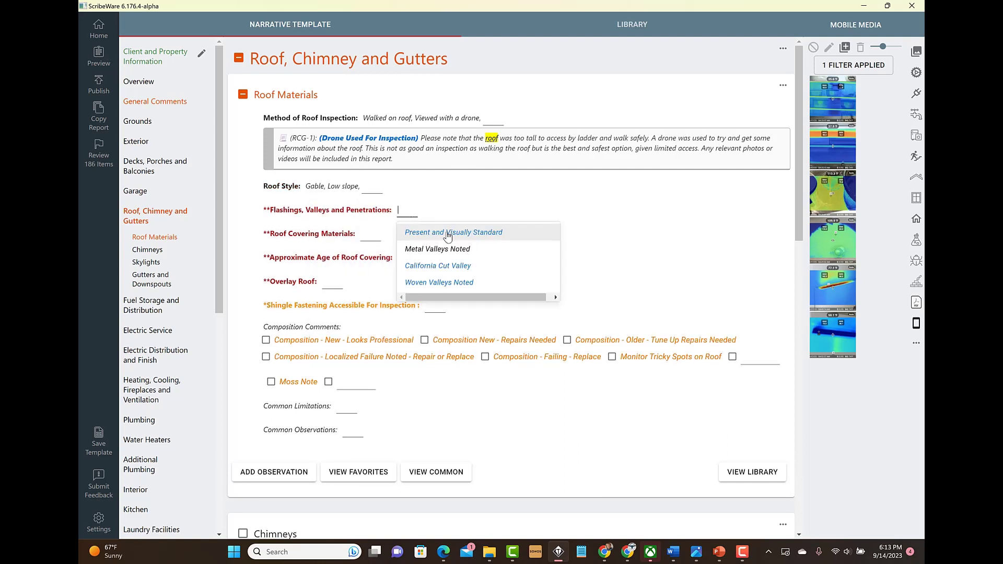
pyautogui.click(476, 240)
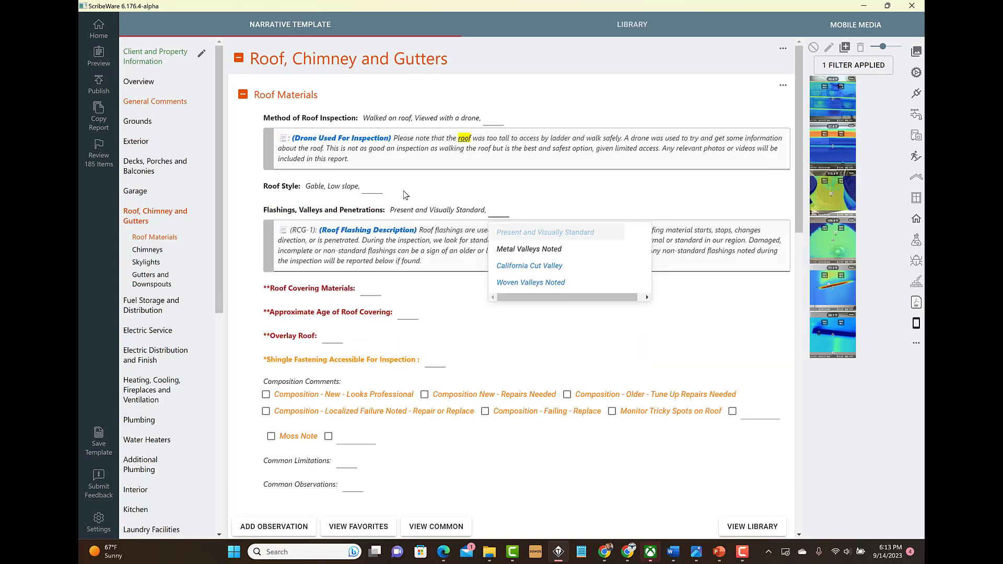
pyautogui.click(482, 204)
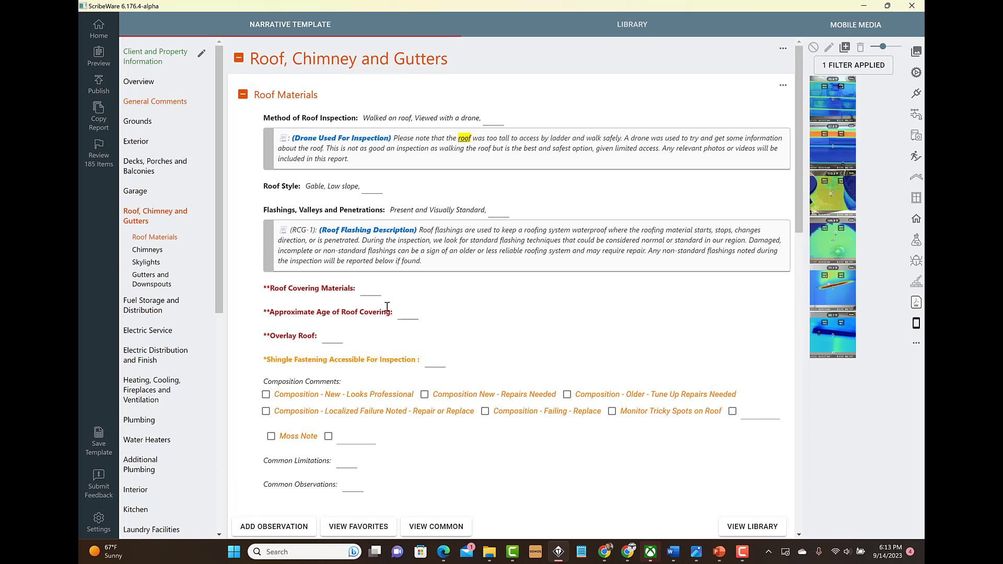
# Set Roof Covering Materials to Architectural grade composition shingle and the Approximate Age of Roof Covering to 10-15 Years.
pyautogui.click(370, 289)
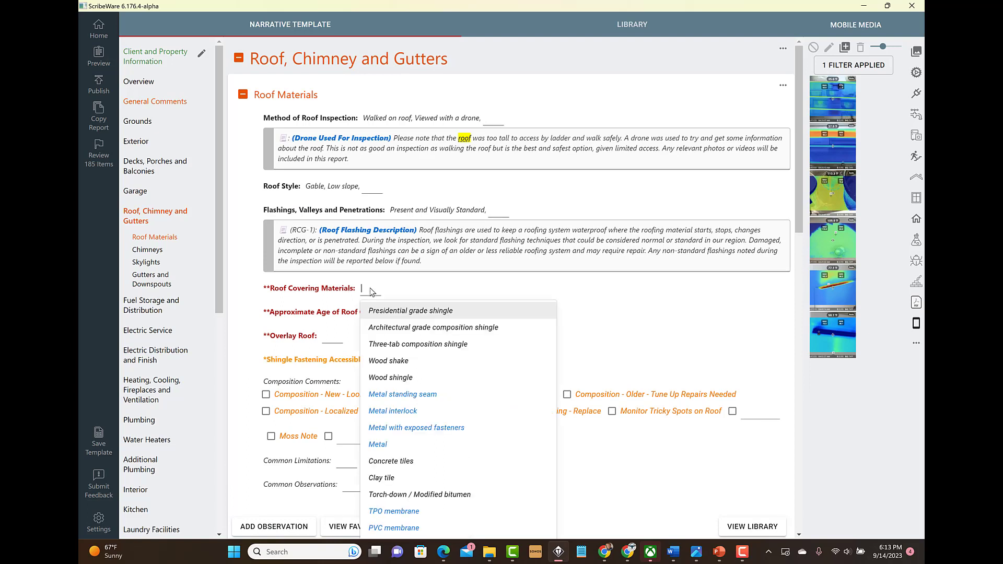
pyautogui.click(380, 327)
pyautogui.click(409, 321)
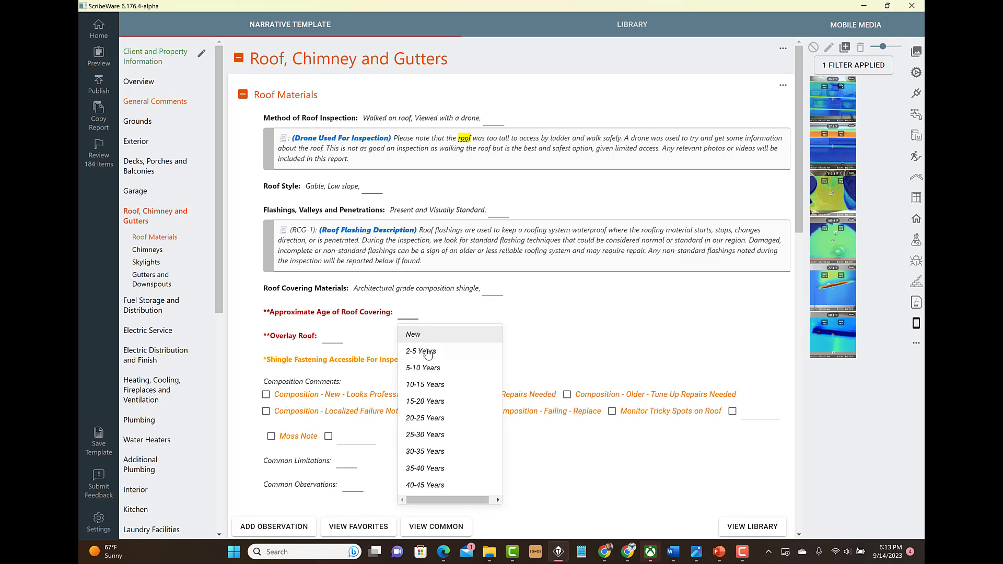
pyautogui.click(415, 383)
# Set Overlay Roof to No.
pyautogui.click(339, 340)
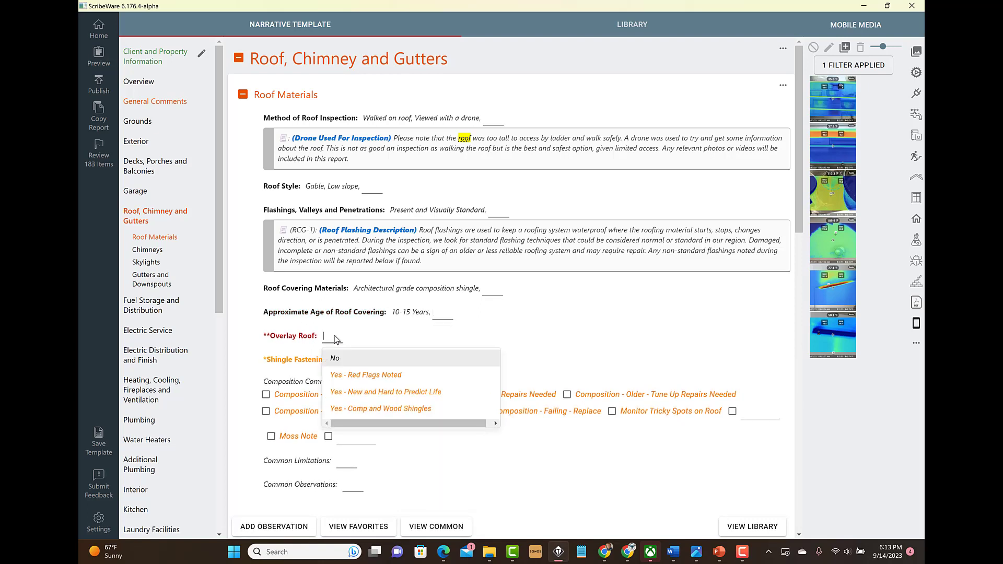
pyautogui.click(338, 360)
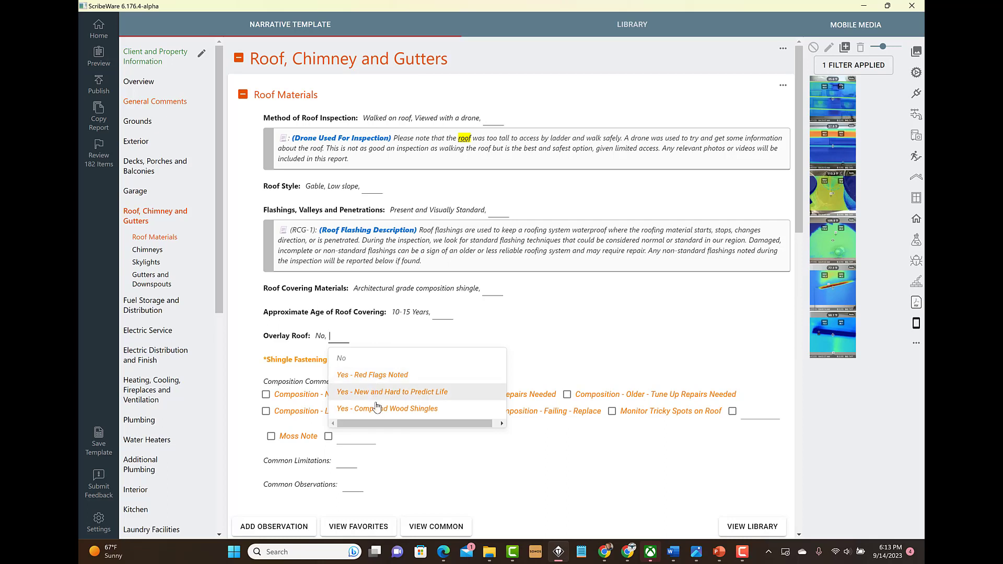
# Add the Composition - Older - Tune Up Repairs Needed comment under Composition Comments in Roof Materials.
pyautogui.click(422, 344)
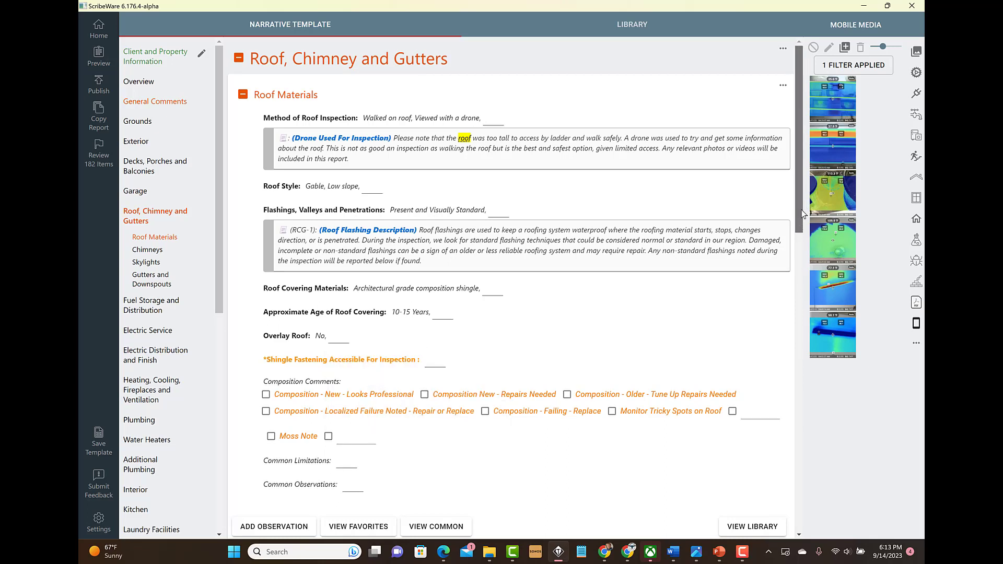
pyautogui.scroll(-3, 796, 246)
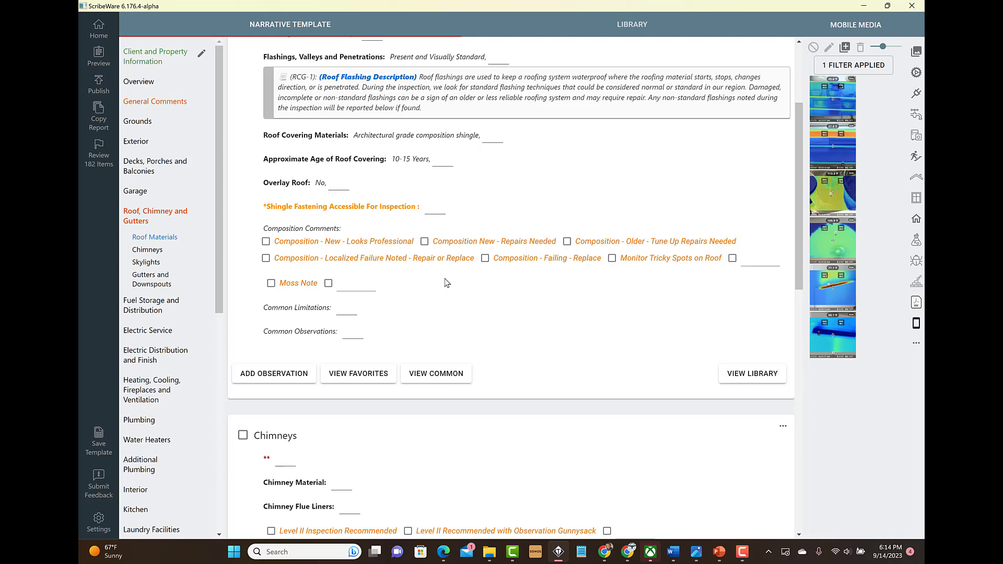
pyautogui.click(607, 247)
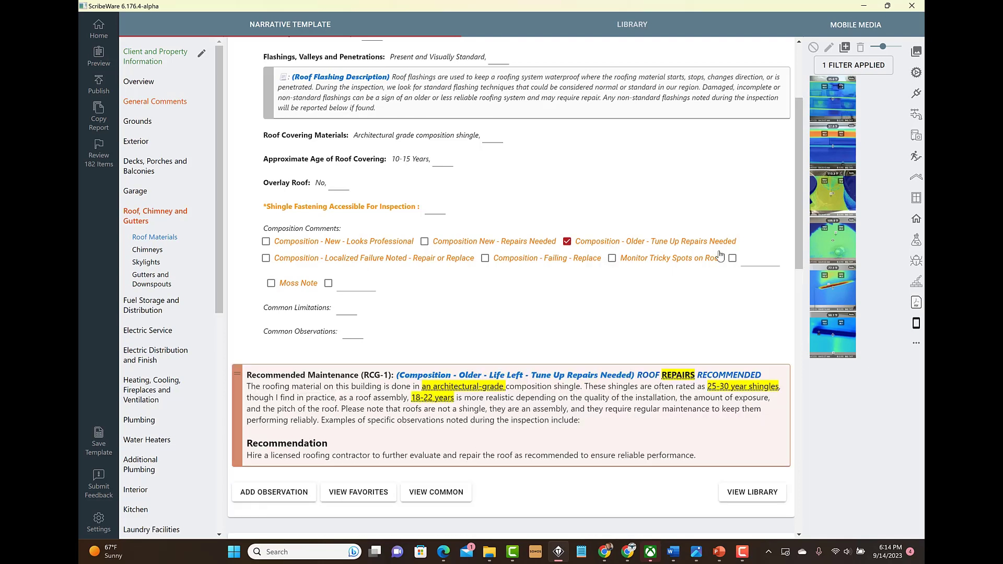
# Change the wording choice in the roof narrative's heading to MAINTENANCE.
pyautogui.moveTo(795, 246); pyautogui.dragTo(786, 275)
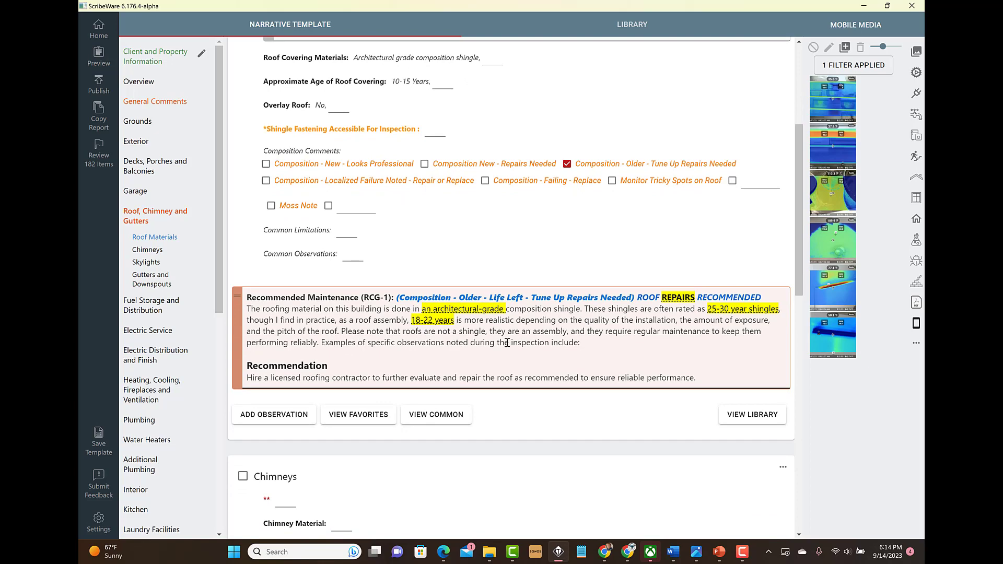
pyautogui.click(623, 345)
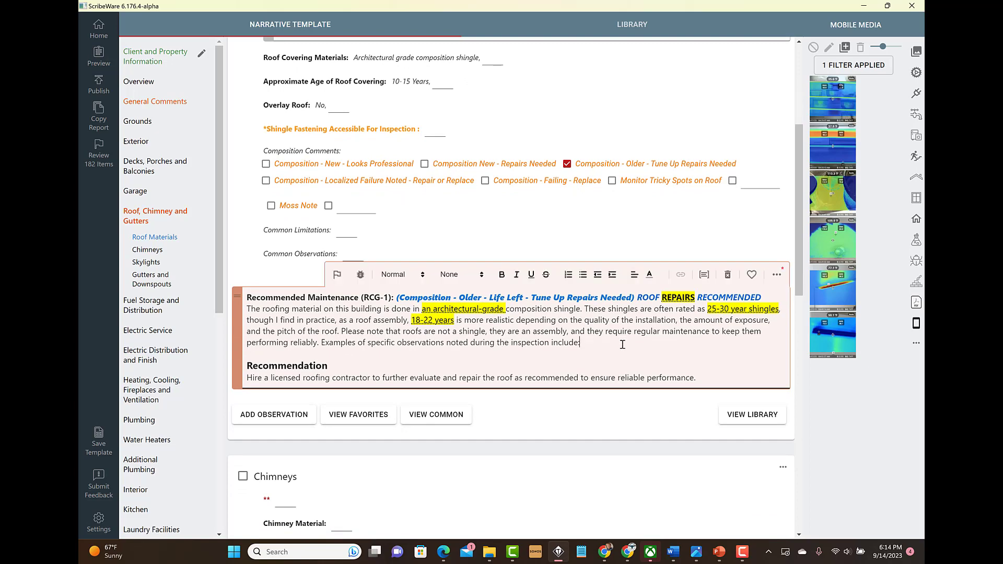
pyautogui.click(678, 298)
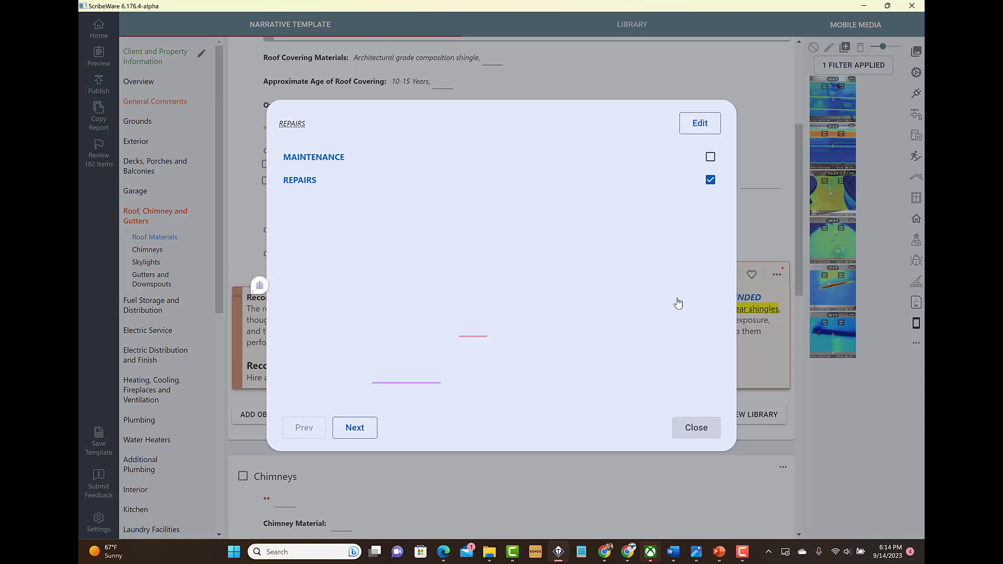
pyautogui.click(334, 165)
pyautogui.click(685, 427)
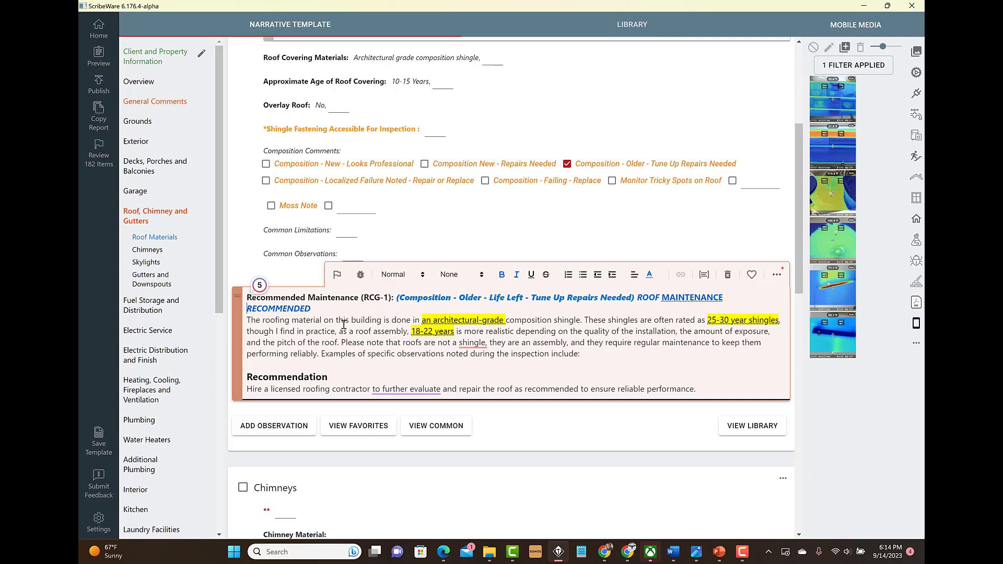
# In the roof narrative, set the shingle type to "a three tab" and the rated life to "25-30 year shingles".
pyautogui.click(447, 326)
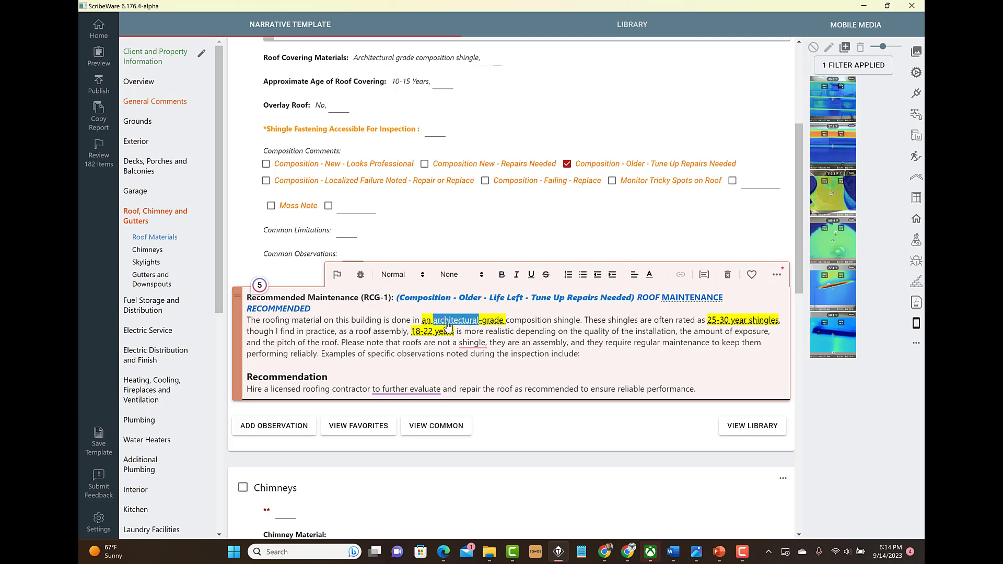
pyautogui.click(328, 190)
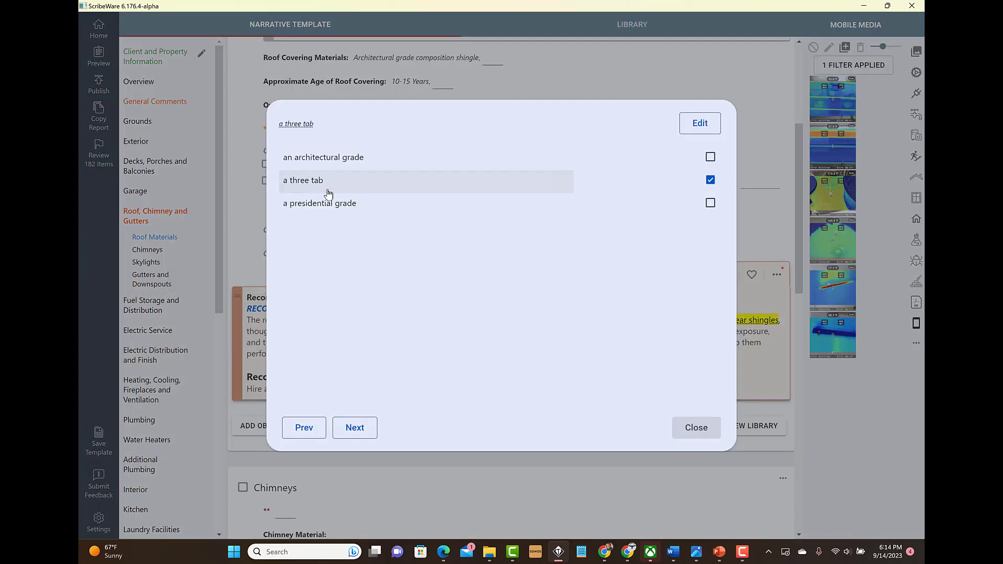
pyautogui.click(696, 428)
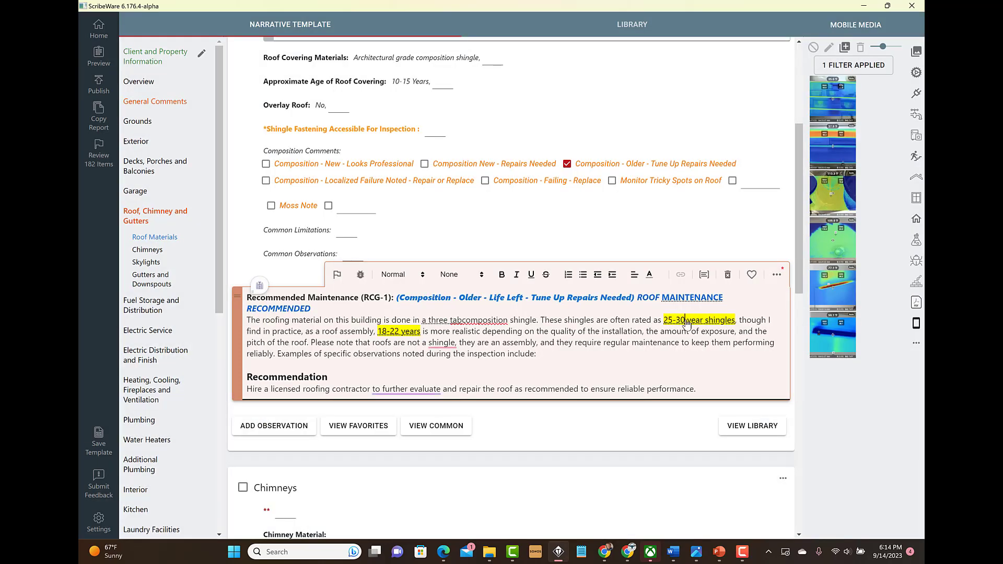
pyautogui.click(686, 320)
pyautogui.click(330, 160)
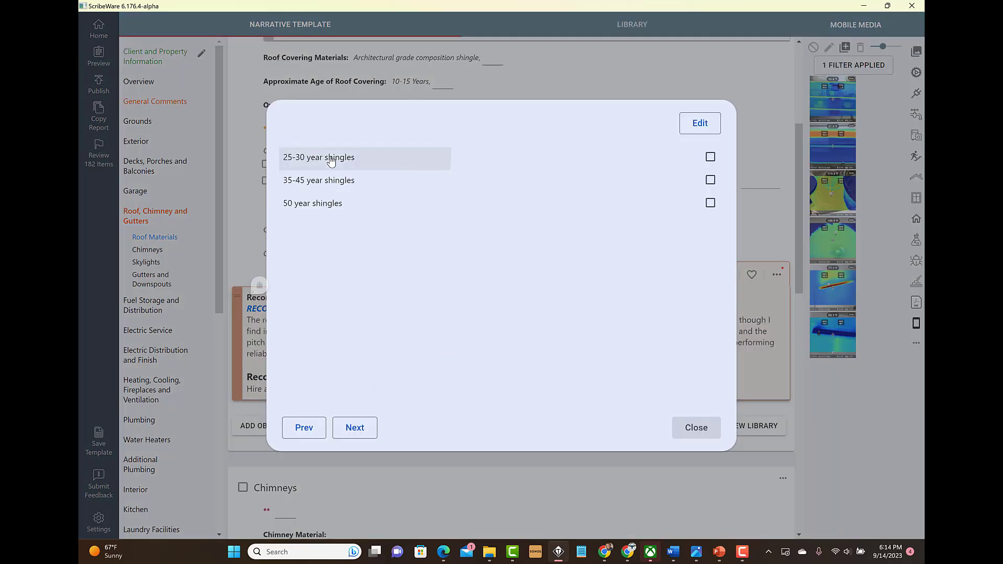
pyautogui.click(710, 157)
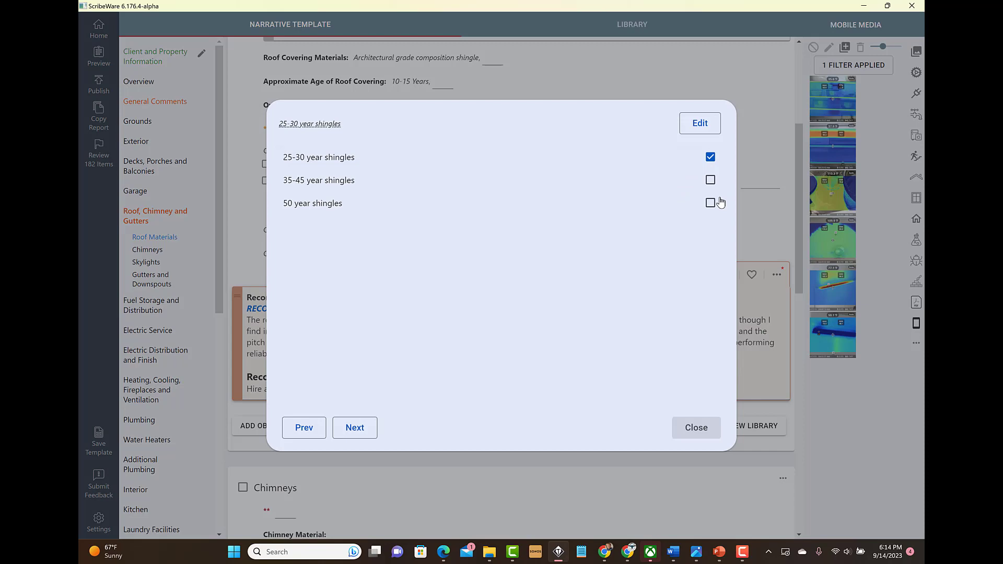
pyautogui.click(697, 430)
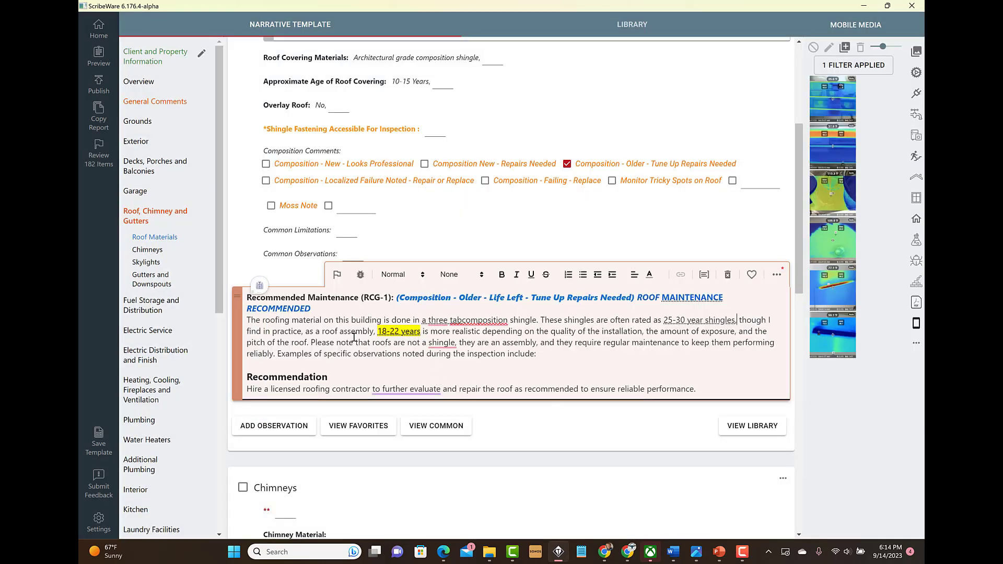
# Set the realistic roof assembly life in the narrative to 15-18 years.
pyautogui.click(395, 335)
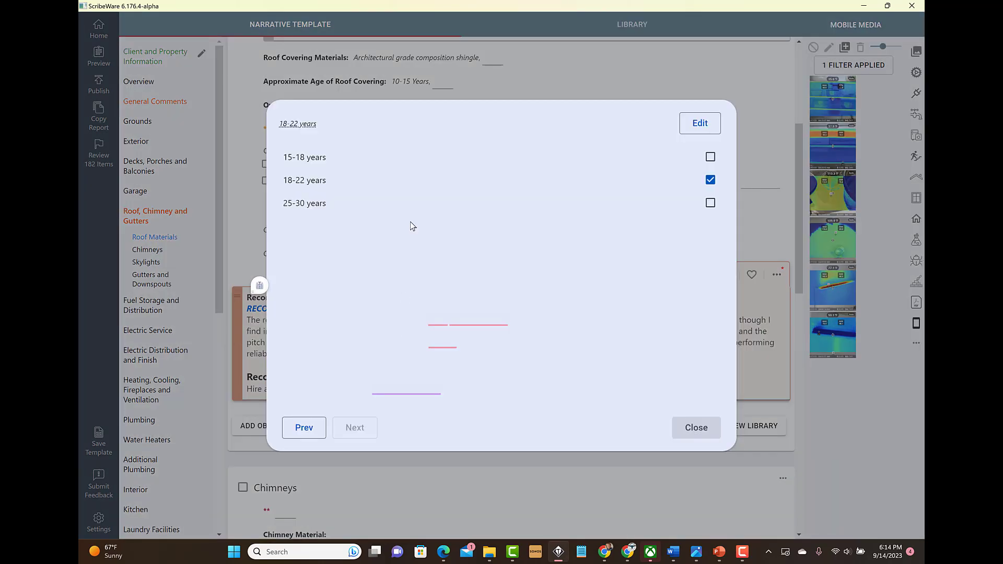
pyautogui.click(313, 157)
pyautogui.click(695, 426)
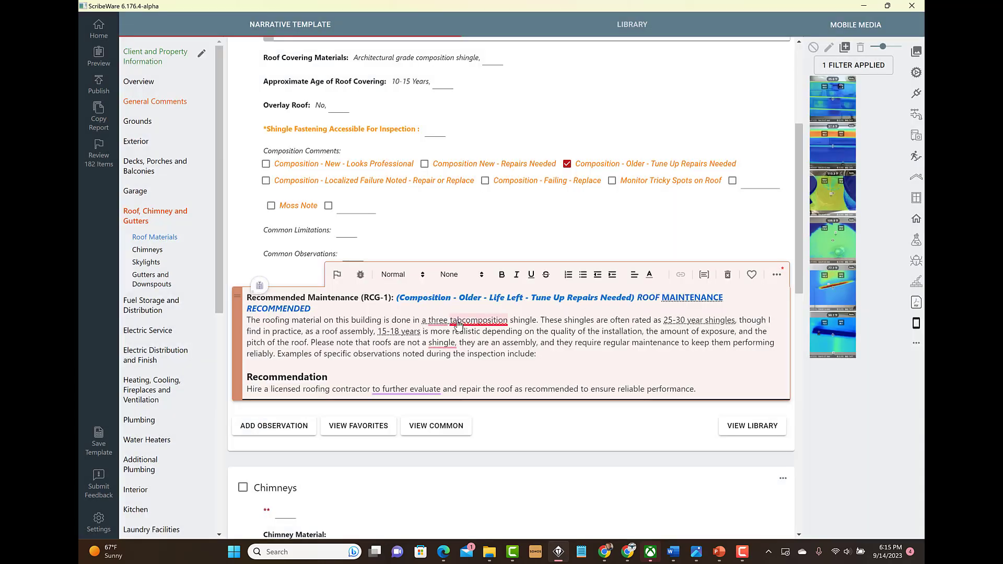
# Correct the run-together wording in the roof narrative so it reads "a three tab composition shingle".
pyautogui.moveTo(467, 320)
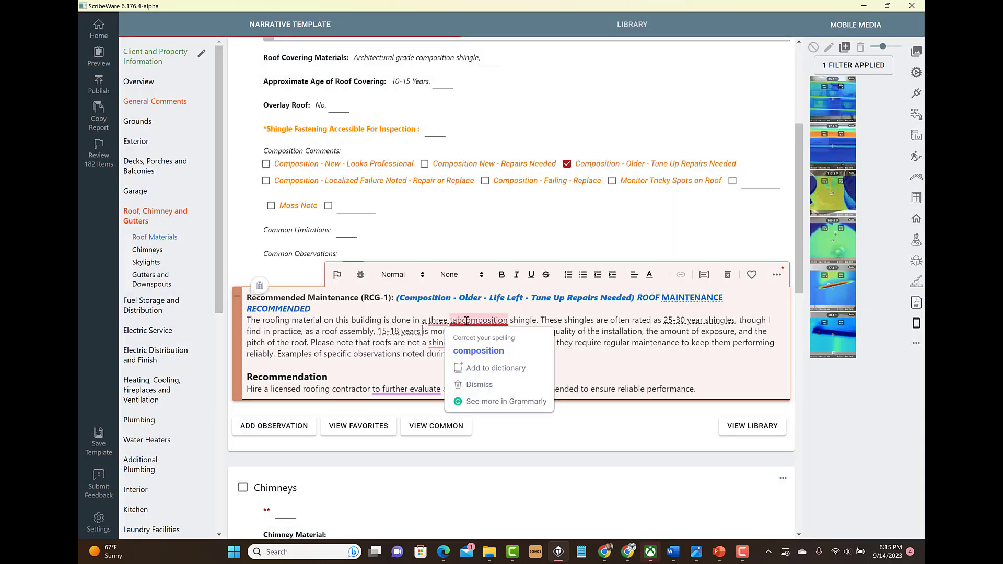
pyautogui.click(498, 350)
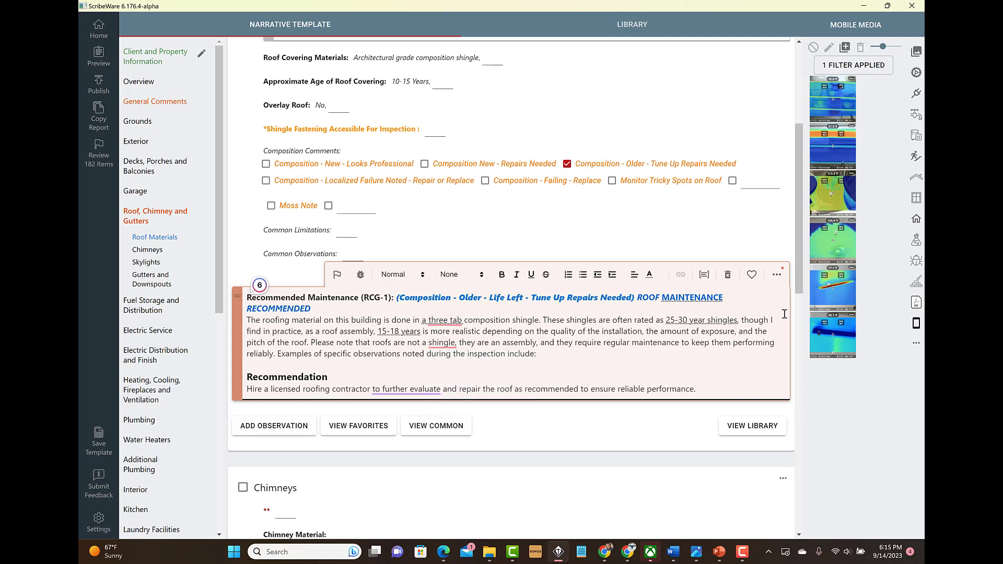
pyautogui.moveTo(798, 273); pyautogui.dragTo(796, 293)
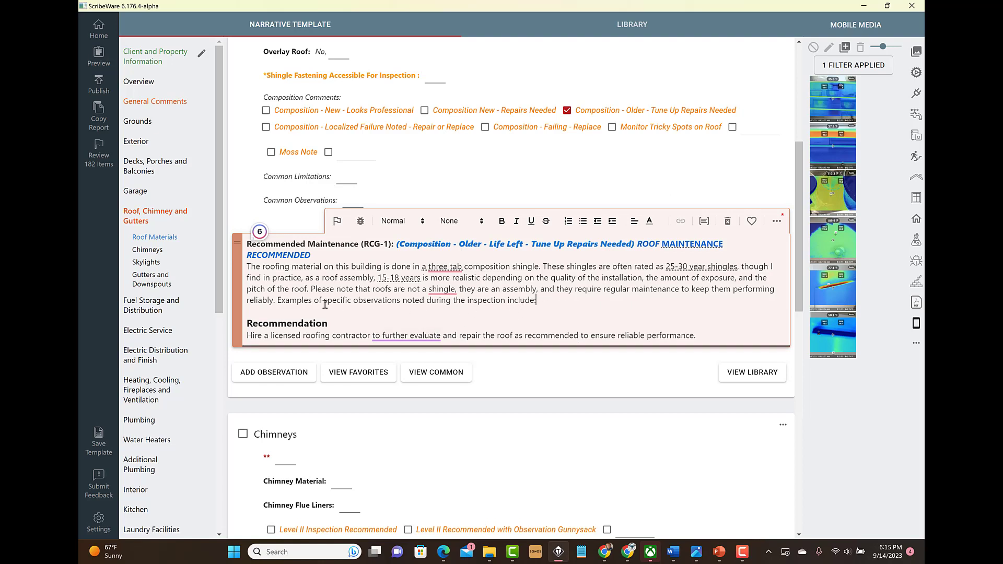
pyautogui.moveTo(277, 301); pyautogui.dragTo(537, 303)
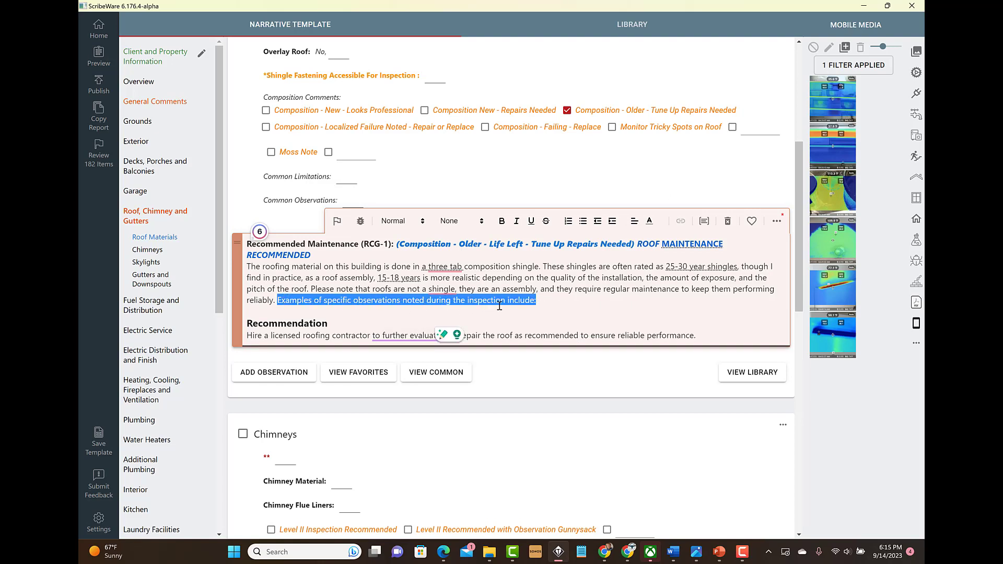
pyautogui.click(564, 309)
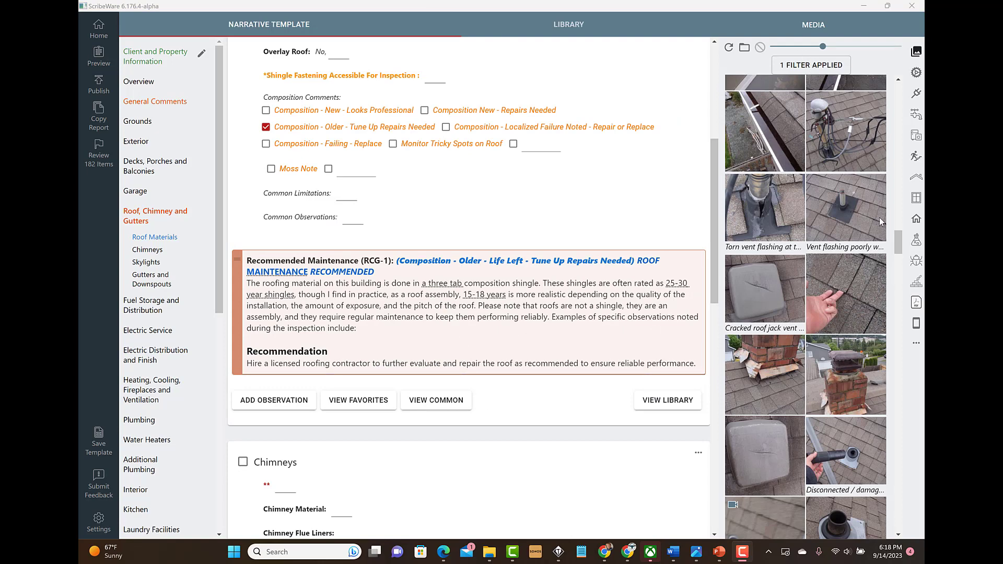
# Attach the photos of the torn vent flashing, poorly woven vent flashing, cracked roof jack vent and disconnected plumbing vent to the roof narrative.
pyautogui.click(752, 212)
pyautogui.click(848, 204)
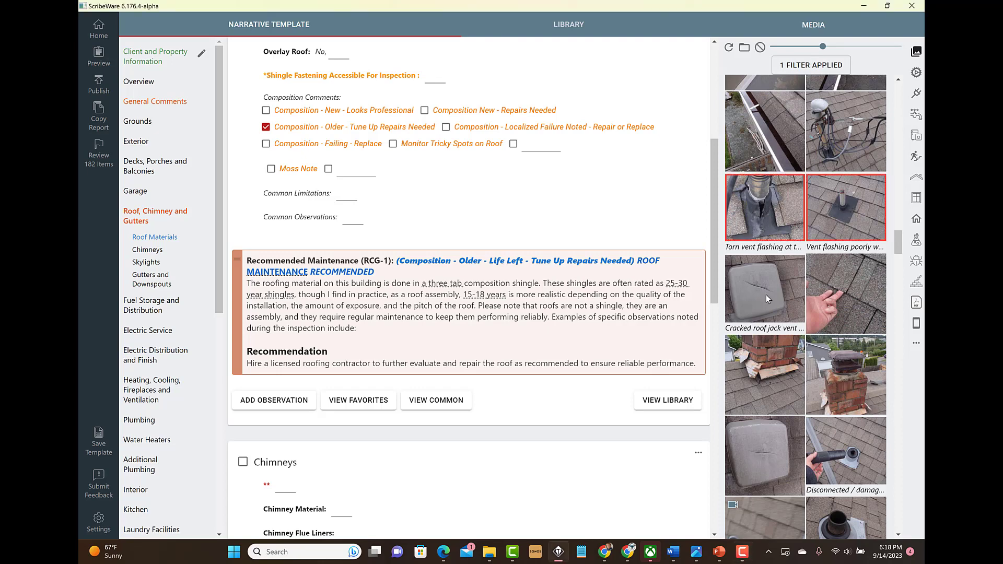
pyautogui.click(766, 294)
pyautogui.moveTo(857, 465); pyautogui.dragTo(502, 313)
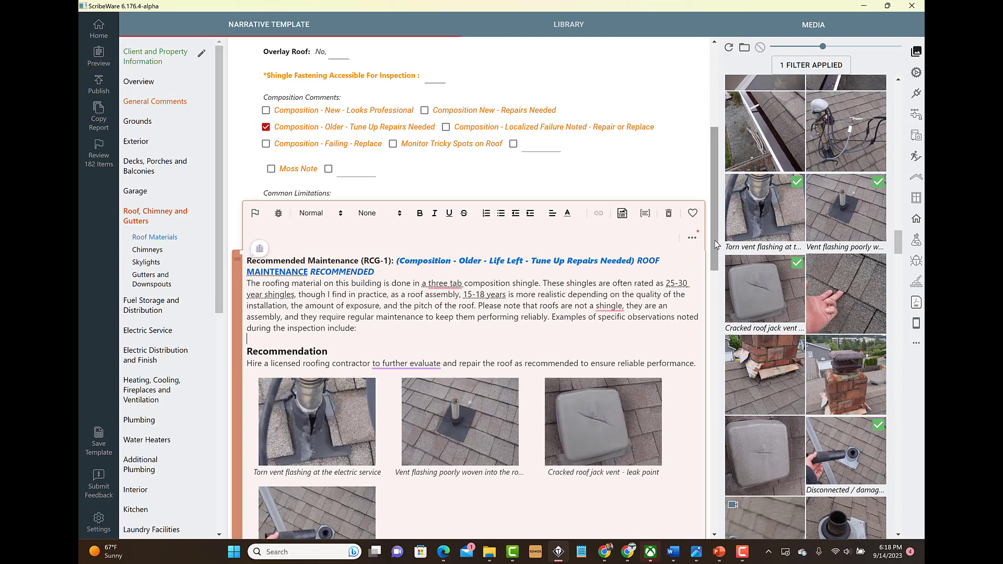
# Insert the photo captions as a bulleted list in the roof narrative and remove the blank line above Recommendation.
pyautogui.moveTo(715, 240); pyautogui.dragTo(714, 268)
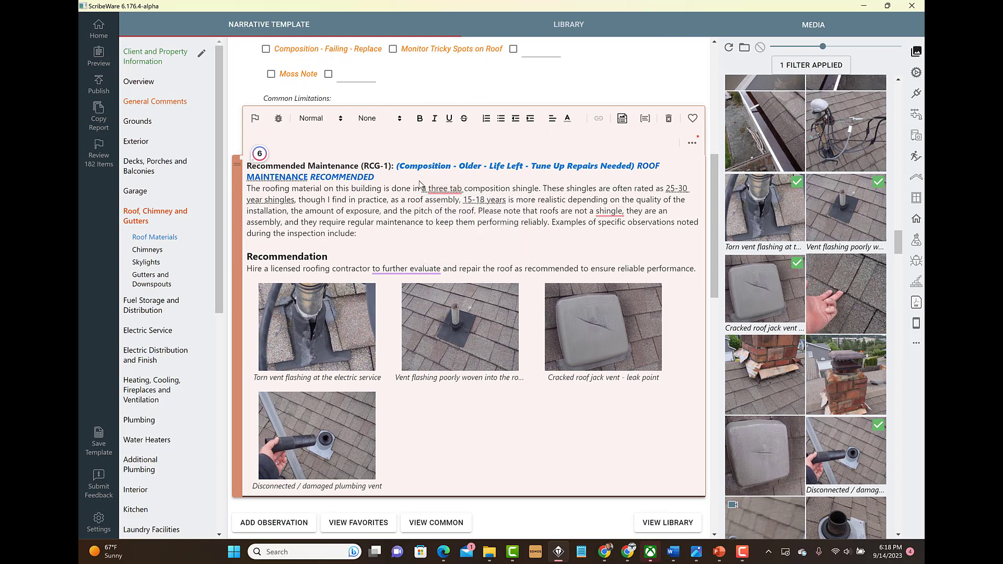
pyautogui.moveTo(443, 195)
pyautogui.click(623, 120)
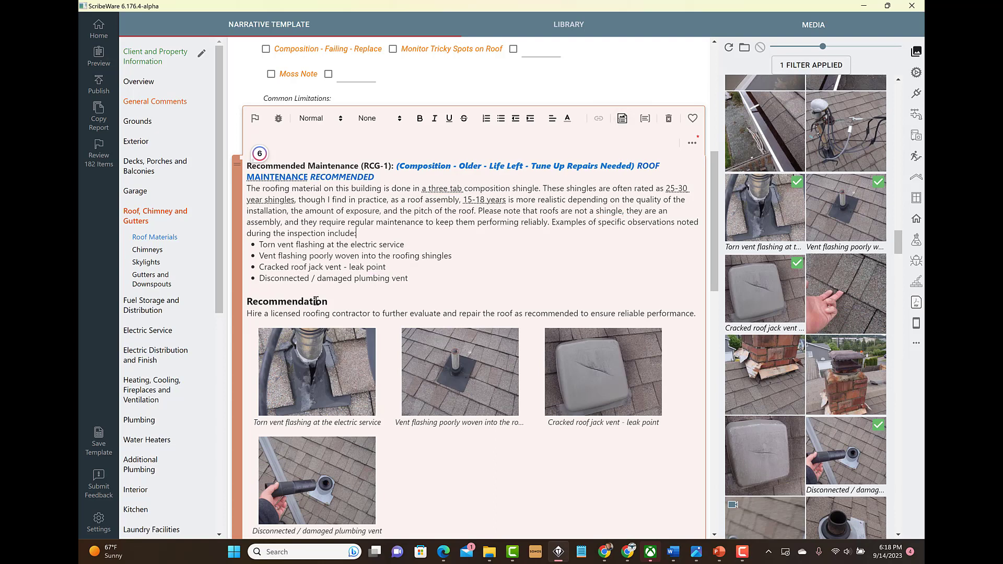
pyautogui.click(272, 291)
pyautogui.press('Delete')
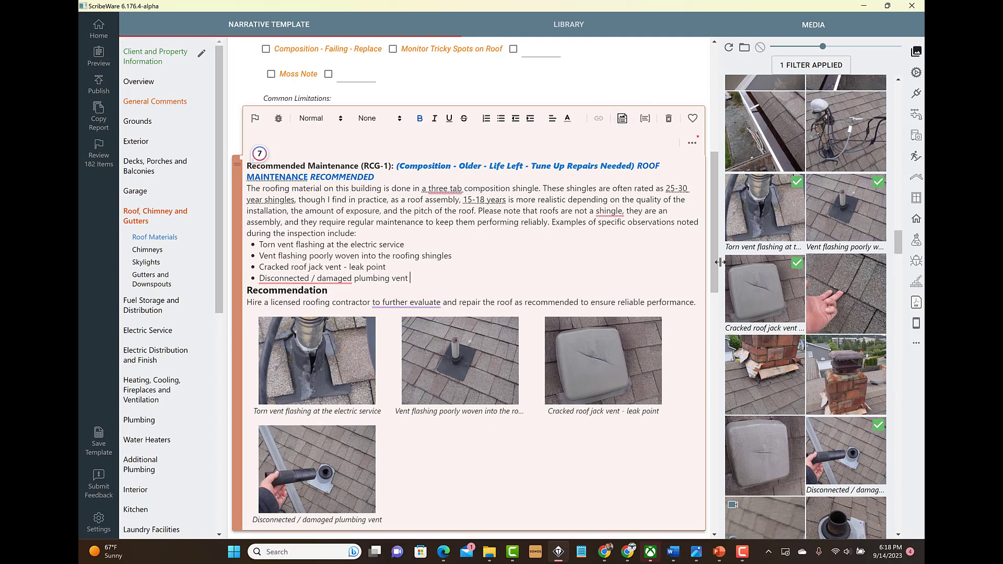
# Widen the narrative area and correct the last bullet to "Disconnected/damaged plumbing vent".
pyautogui.moveTo(720, 262); pyautogui.dragTo(838, 264)
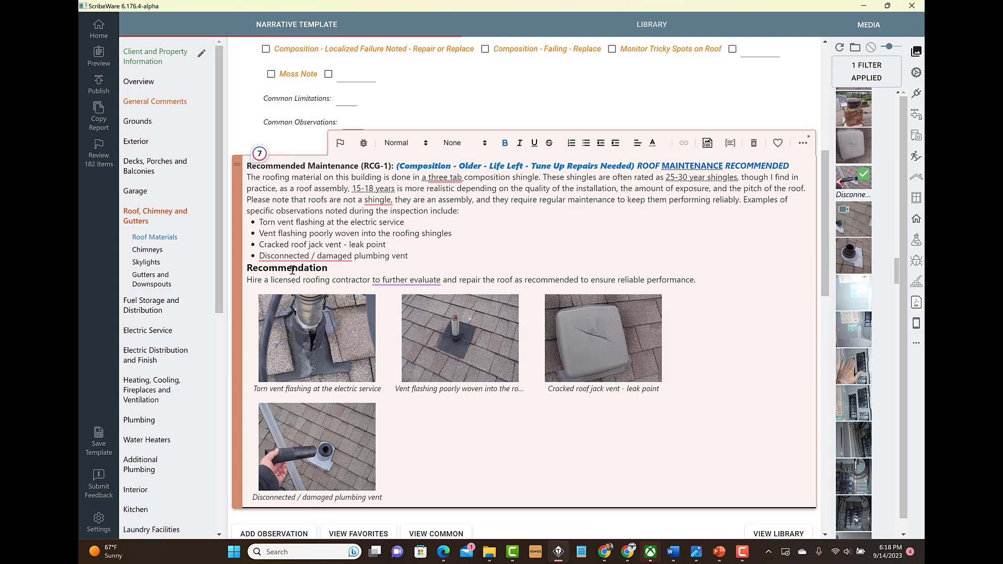
pyautogui.moveTo(311, 254)
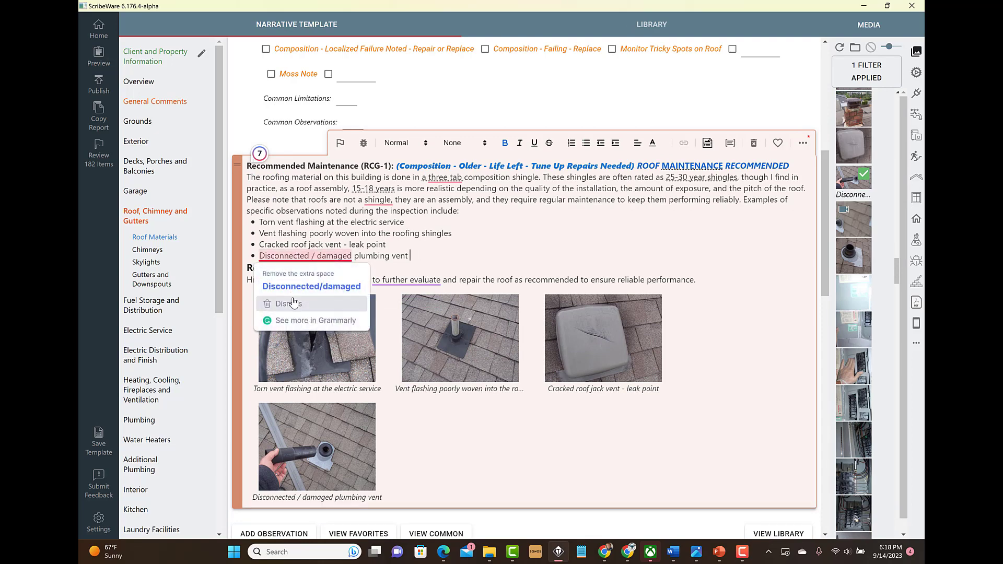
pyautogui.click(312, 286)
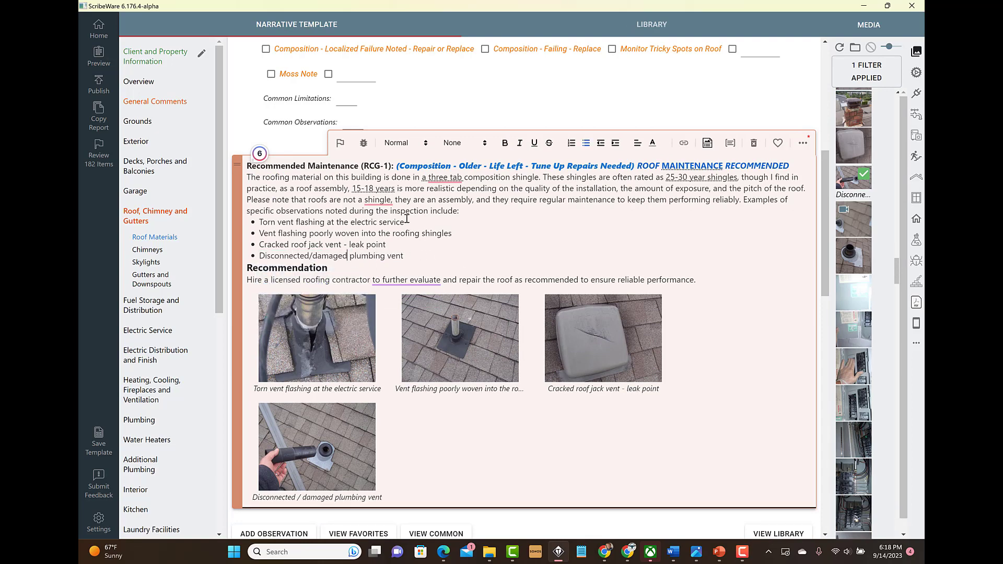
# Apply the suggested punctuation fix in the roof narrative so the text reads "not a shingle; they are an assembly".
pyautogui.moveTo(381, 201)
pyautogui.click(383, 228)
pyautogui.click(551, 245)
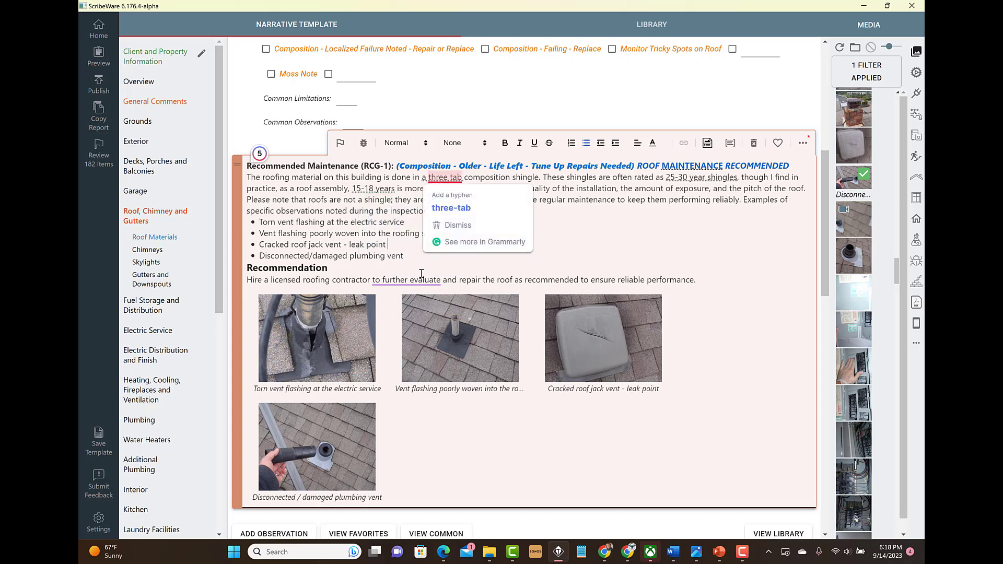
pyautogui.moveTo(416, 279)
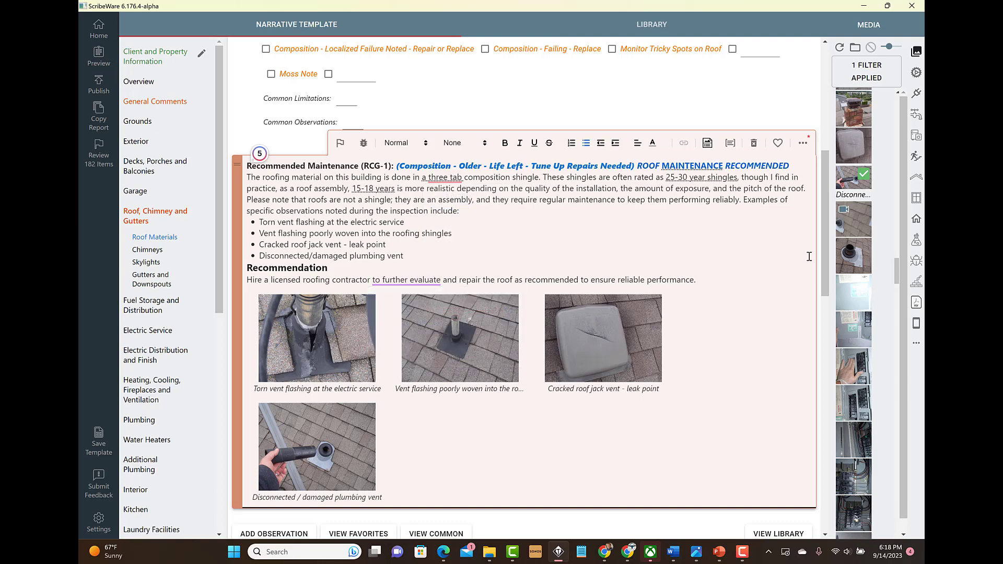
pyautogui.moveTo(352, 358)
# In the older water heater narrative, set the opening sentence to "These water heaters are likely close to the end of their useful service lives.".
pyautogui.moveTo(826, 287); pyautogui.dragTo(823, 262)
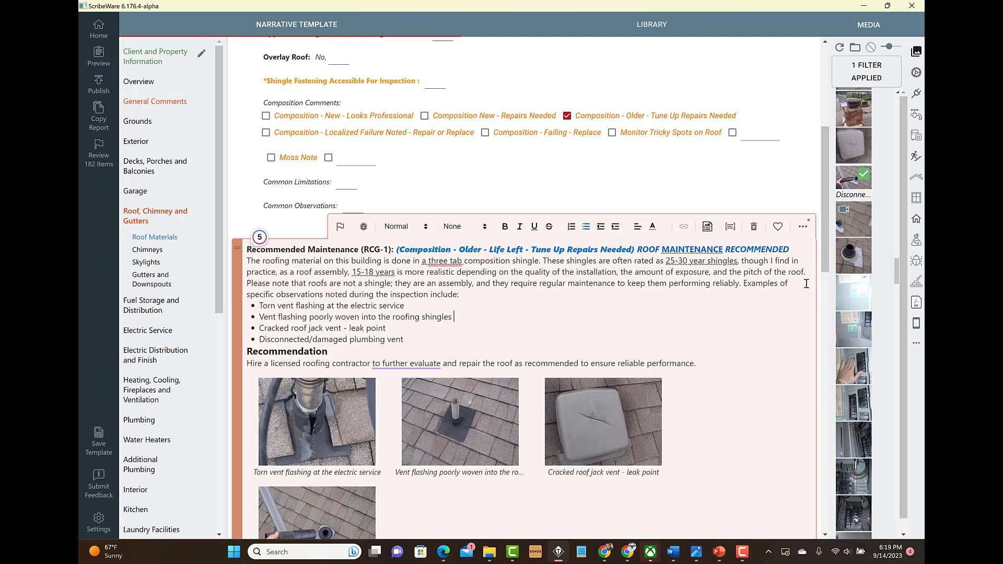
pyautogui.scroll(-3, 824, 262)
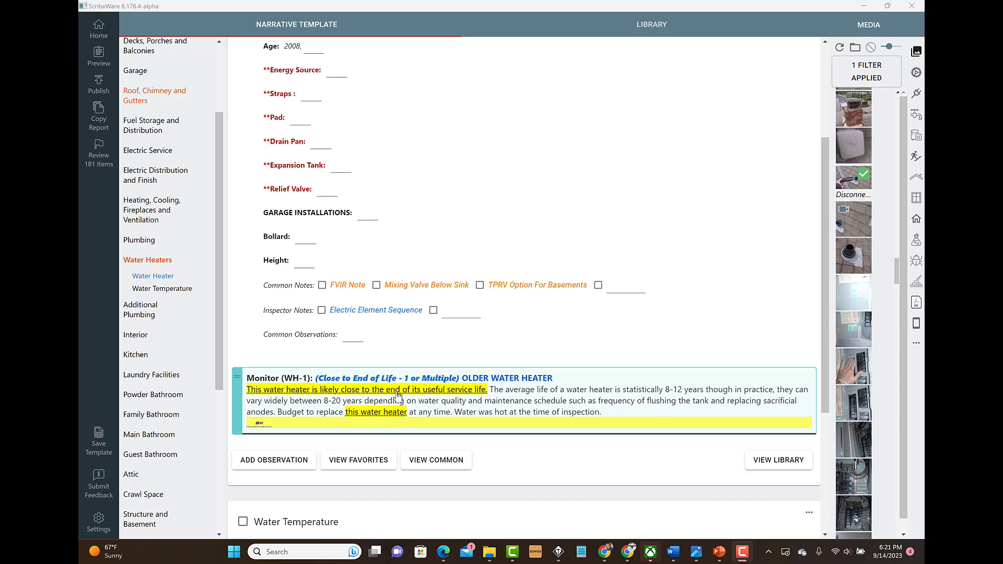
pyautogui.click(398, 395)
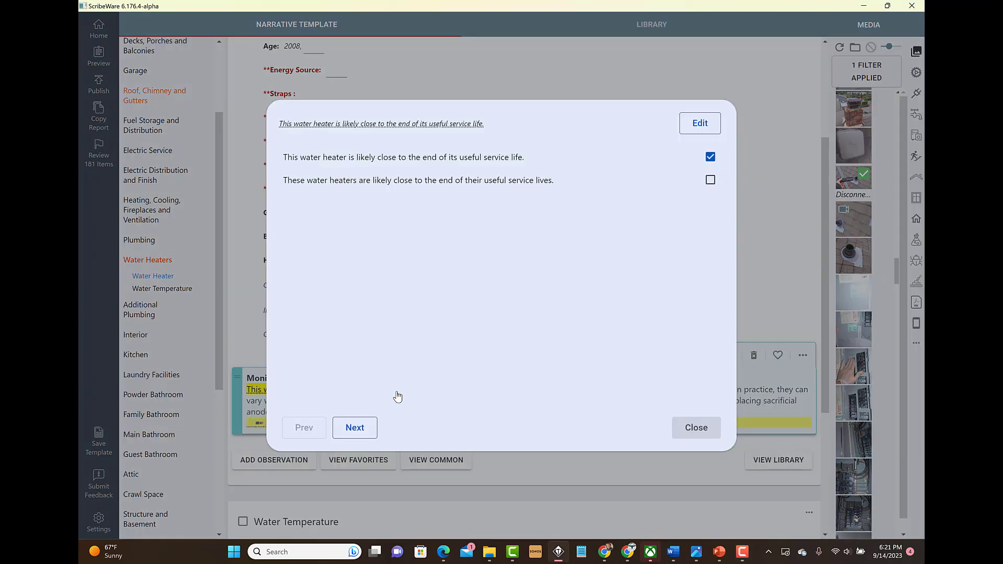
pyautogui.click(376, 180)
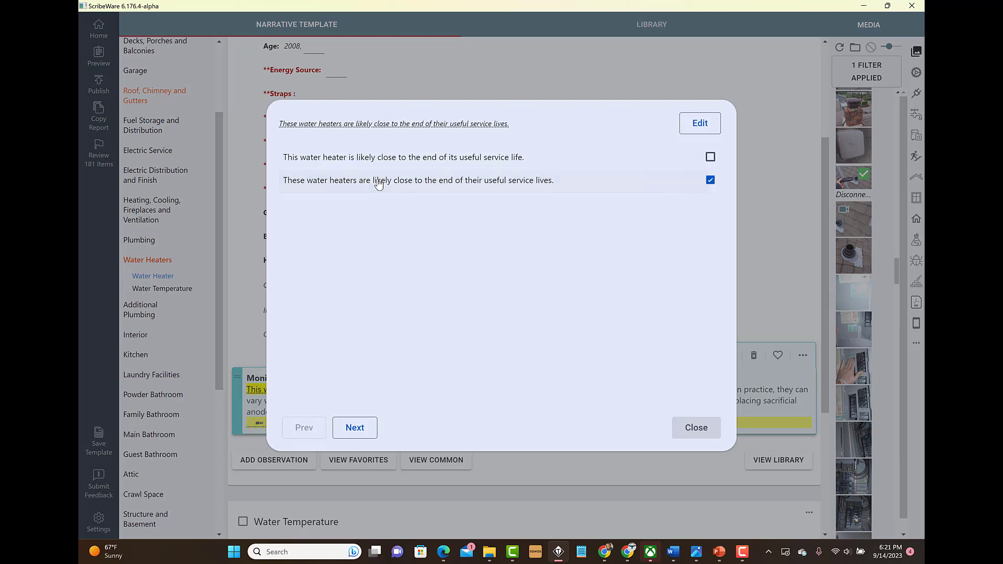
pyautogui.click(697, 428)
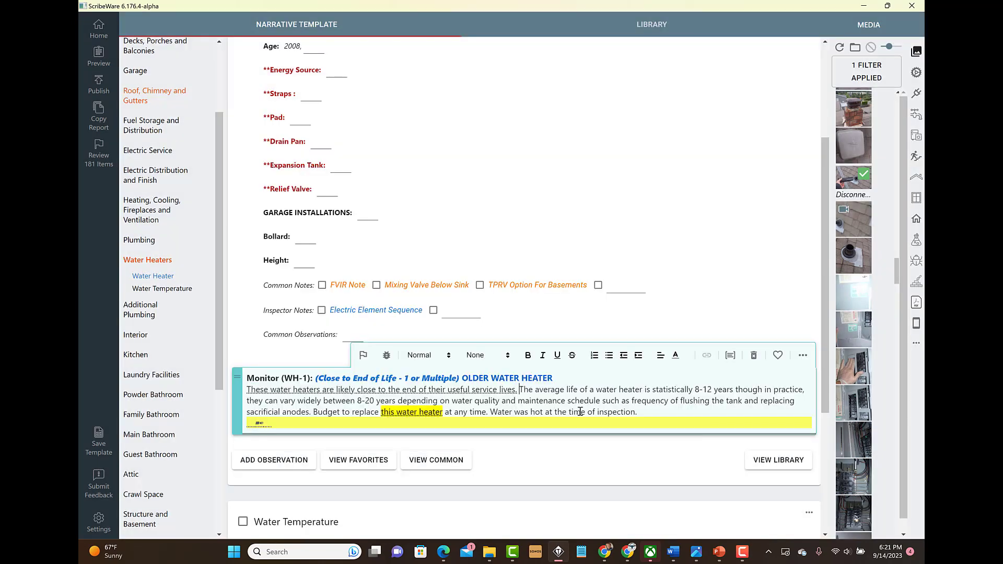
# In the older water heater narrative, choose "these water heaters" for the replacement sentence and make the heading plural: "OLDER WATER HEATERS".
pyautogui.click(410, 412)
pyautogui.click(325, 181)
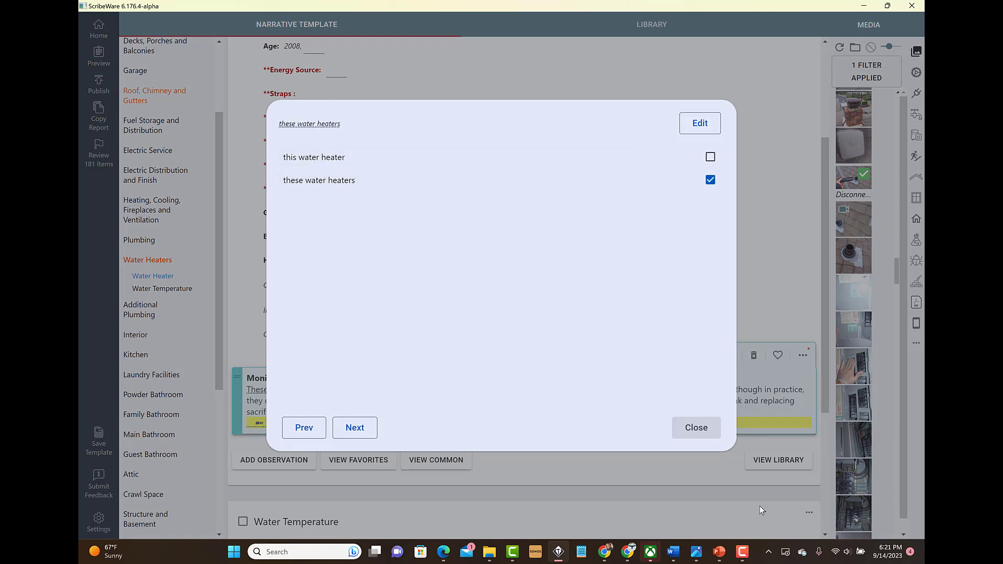
pyautogui.click(698, 426)
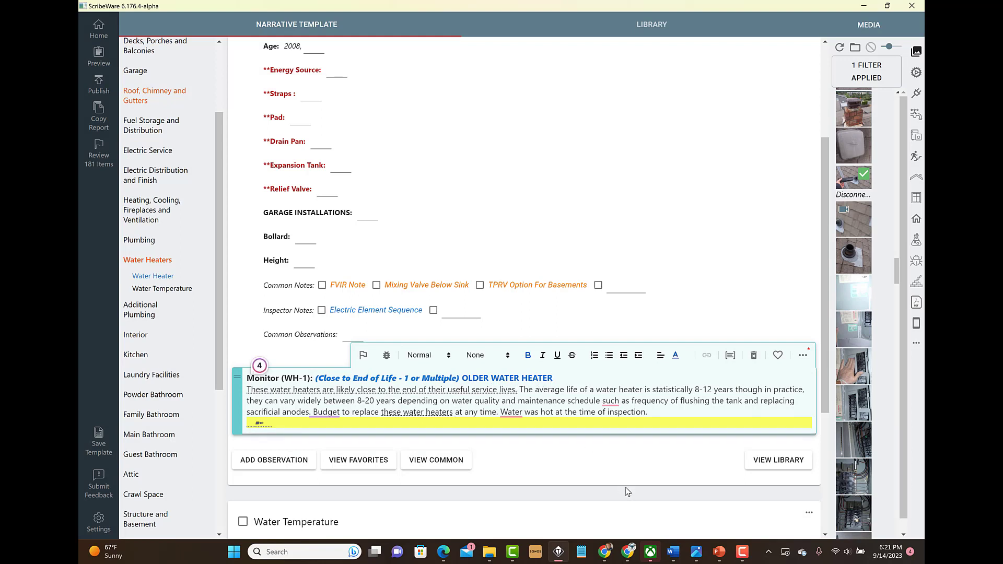
pyautogui.write('s')
# Add the optional note to the water heater narrative about tanks used with boiler systems often lasting a lot longer than regular water heaters.
pyautogui.click(581, 400)
pyautogui.click(260, 425)
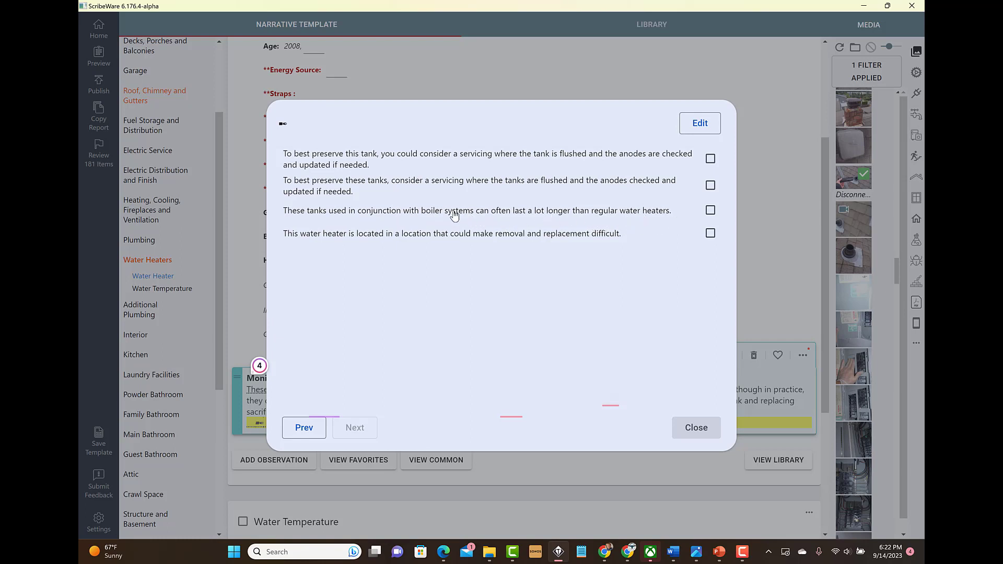
pyautogui.click(404, 216)
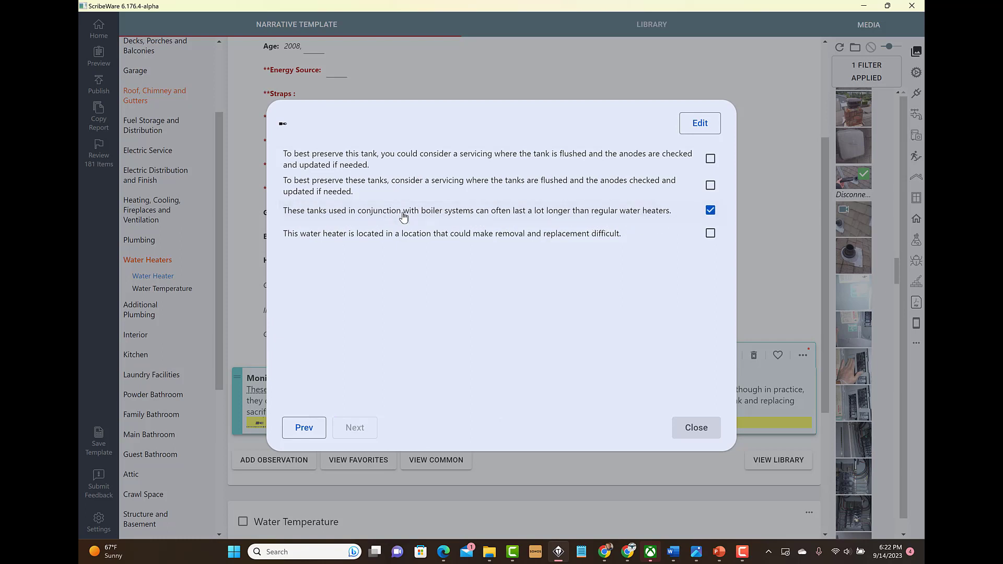
pyautogui.click(687, 432)
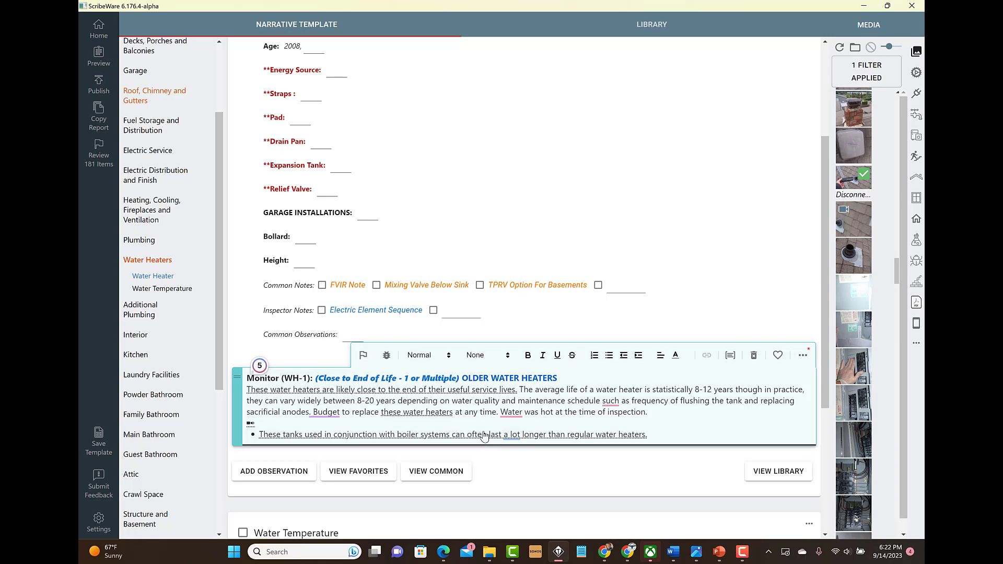
# Under Branch Wiring in Electric Distribution and Finish, insert the Photo Captions to Bullets comment and remove it again.
pyautogui.moveTo(826, 287); pyautogui.dragTo(822, 338)
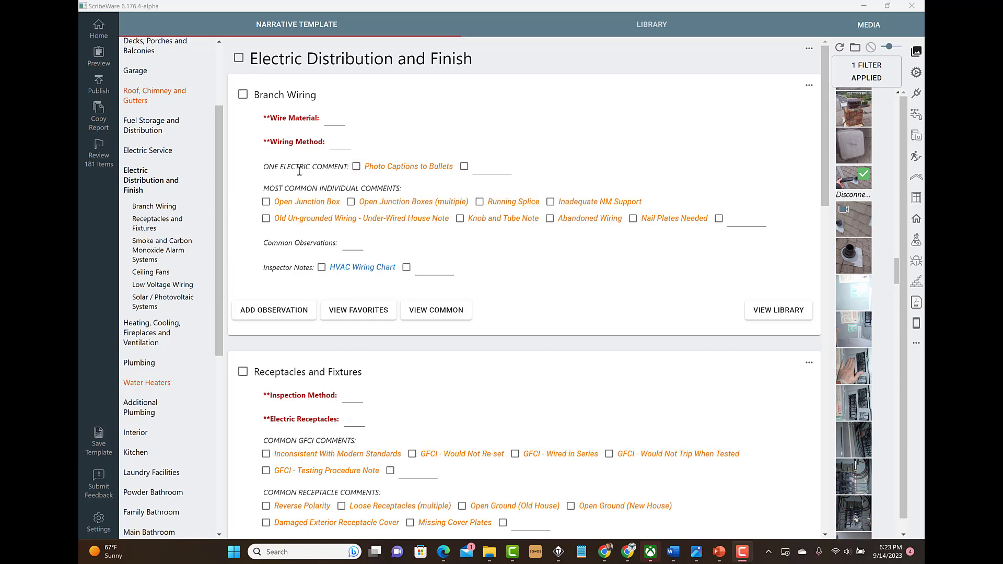
pyautogui.click(373, 169)
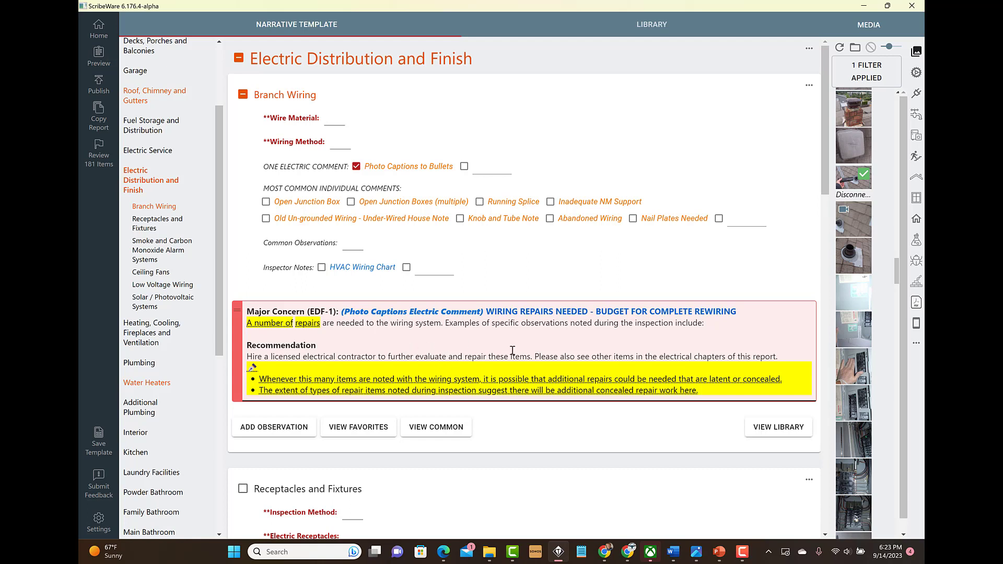
pyautogui.click(705, 325)
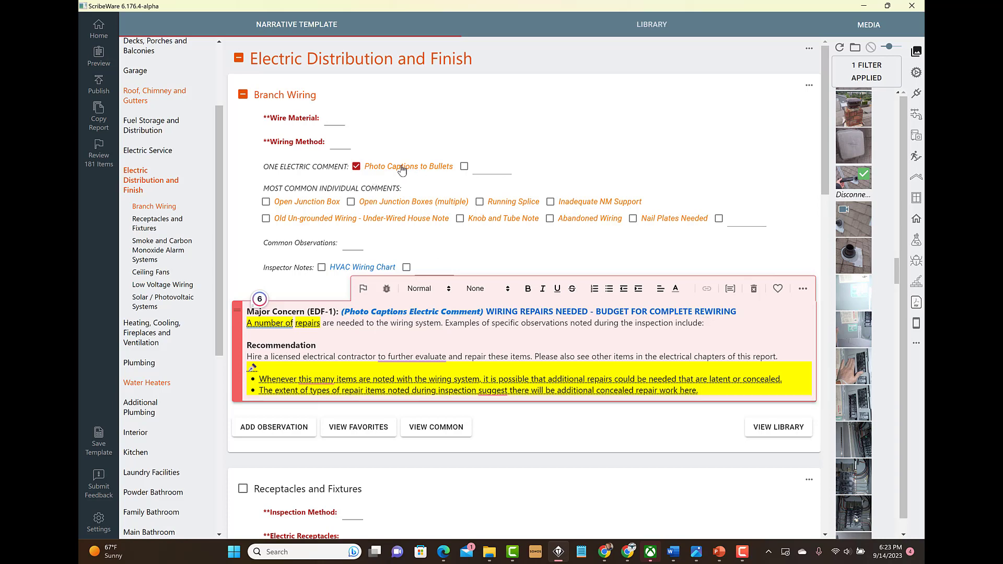
pyautogui.click(383, 170)
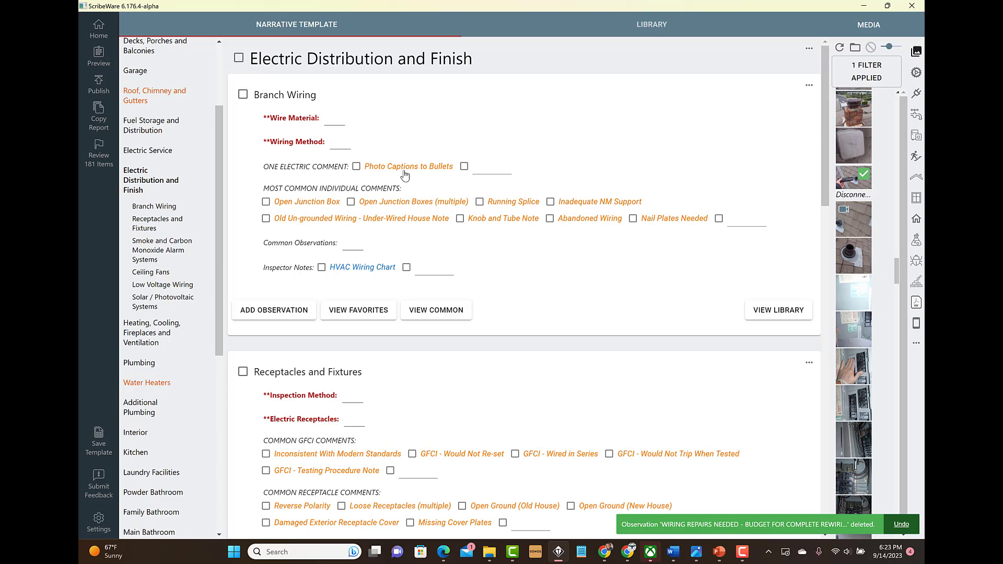
# Add the Open Junction Box and Inadequate NM Support comments to Branch Wiring.
pyautogui.click(302, 202)
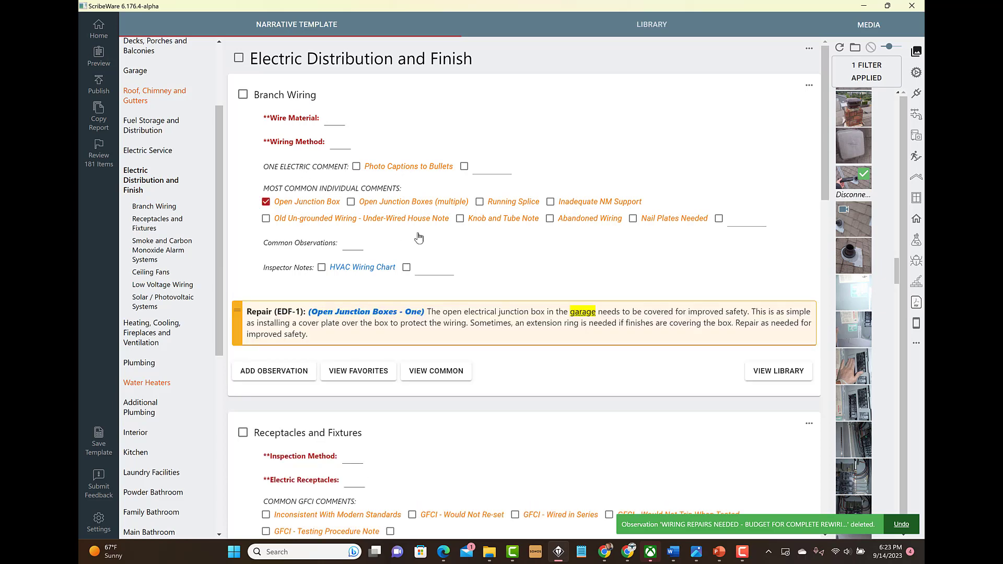
pyautogui.click(585, 203)
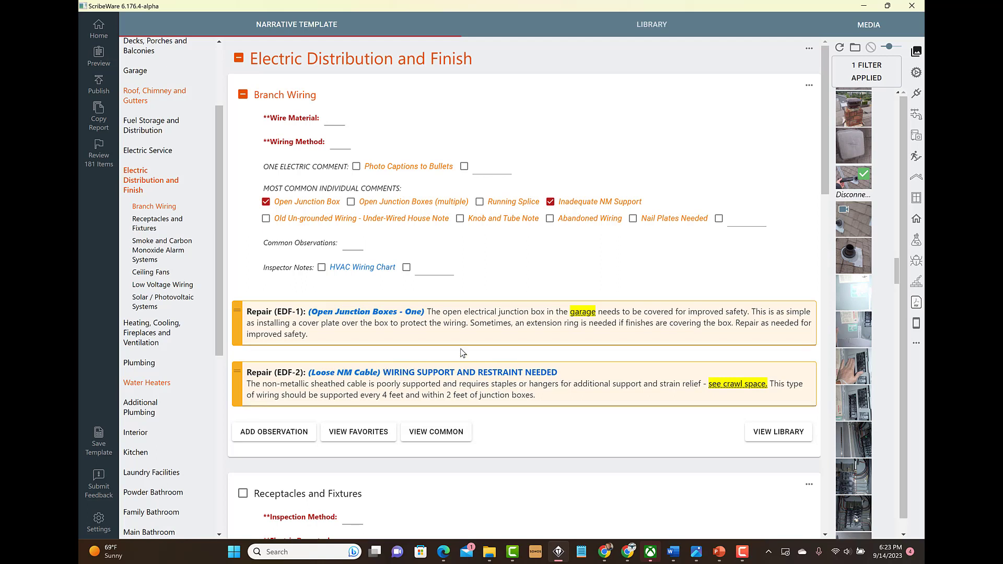
# Give the open junction box narrative the heading "OPEN JUNCTION BOX NOTED", with its body text starting on a new line.
pyautogui.click(428, 314)
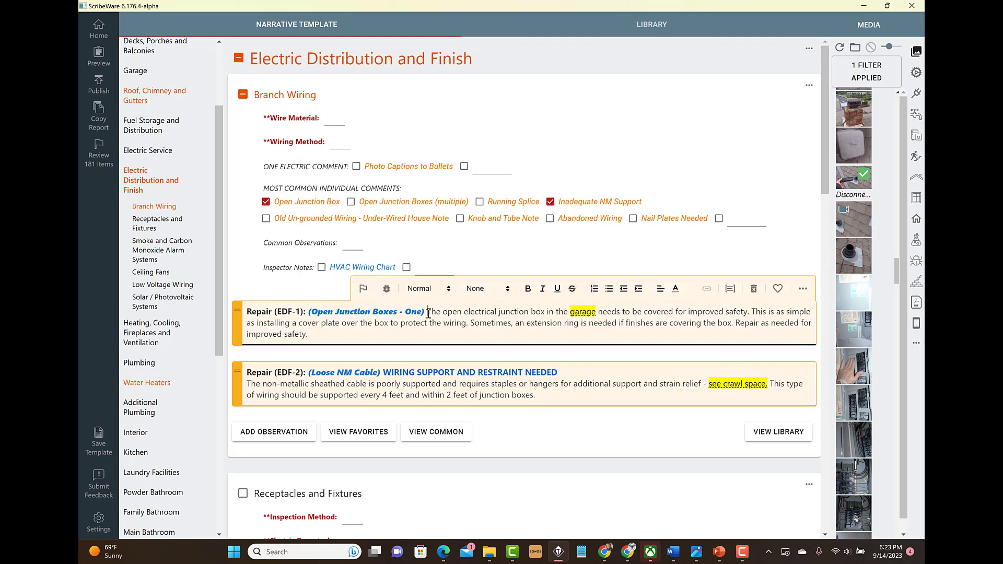
pyautogui.press('Return')
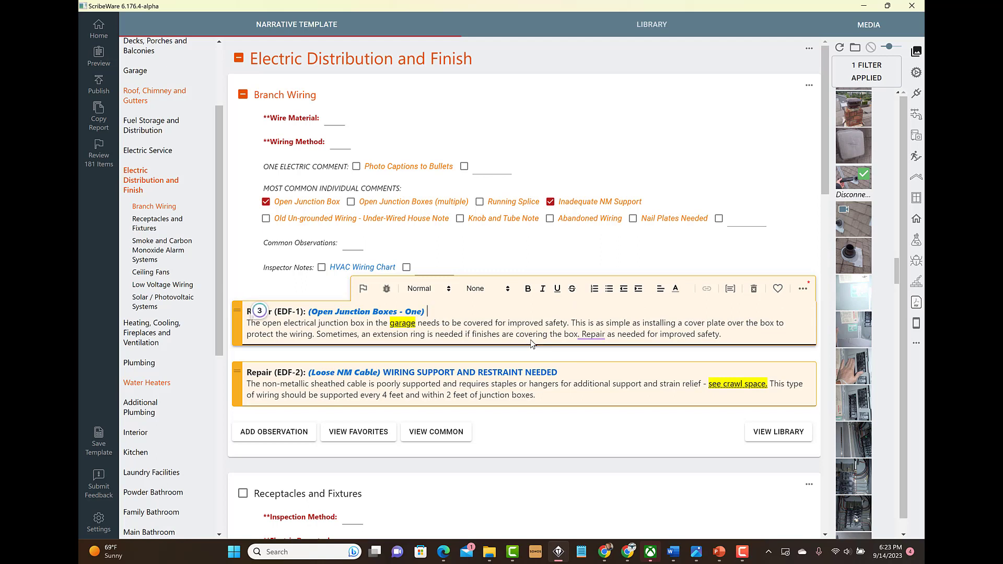
pyautogui.write('OPEN JUNCTION B')
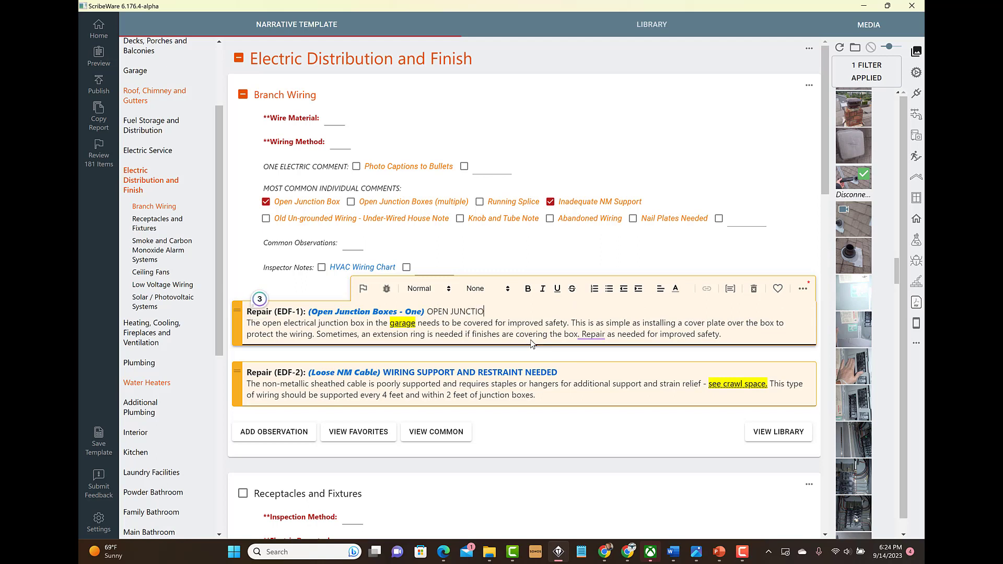
pyautogui.write('OX NOTED')
# Format the "OPEN JUNCTION BOX NOTED" heading bold and blue, and update the narrative's library entry.
pyautogui.moveTo(540, 313); pyautogui.dragTo(426, 313)
pyautogui.click(528, 290)
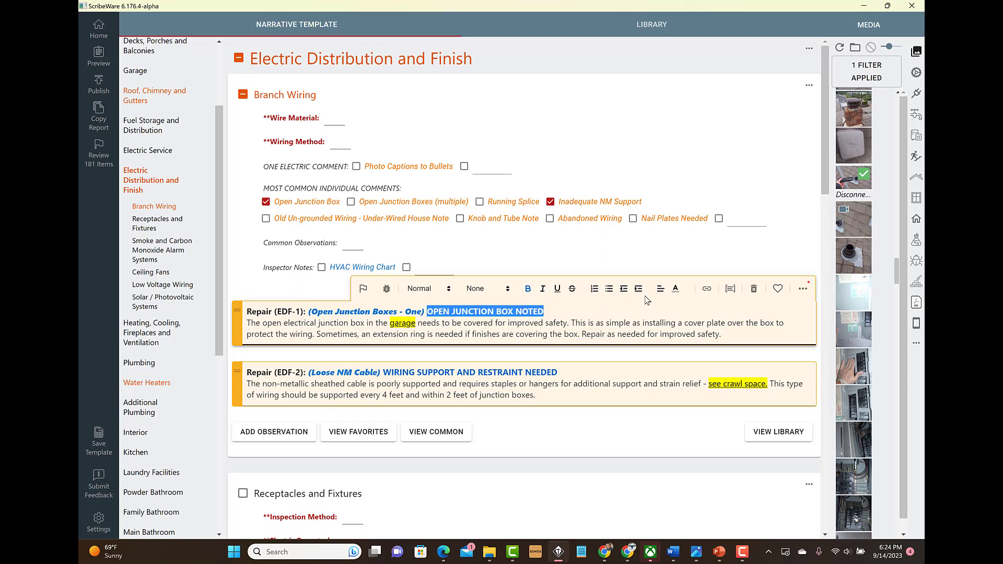
pyautogui.click(676, 288)
pyautogui.click(687, 304)
pyautogui.click(804, 290)
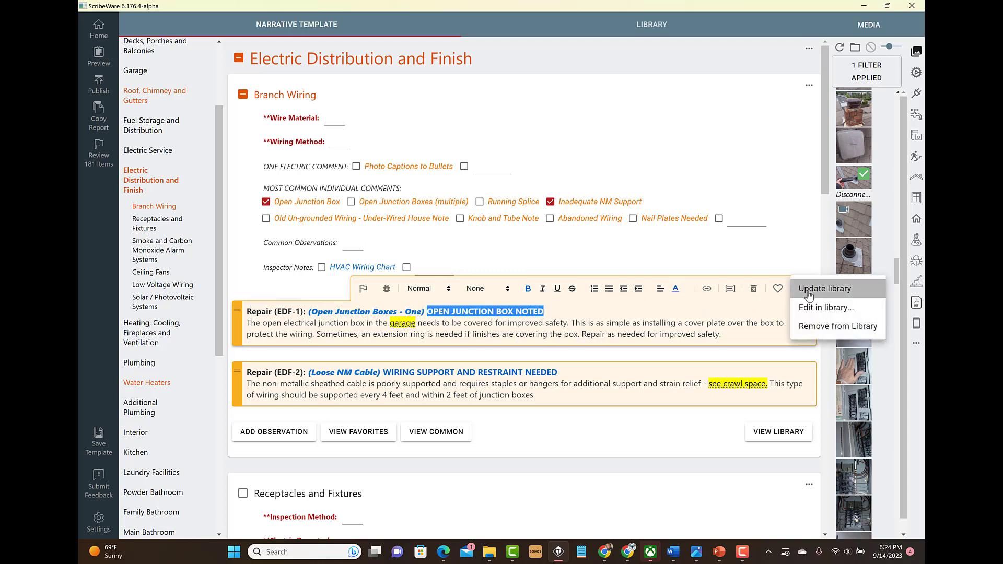
pyautogui.click(809, 293)
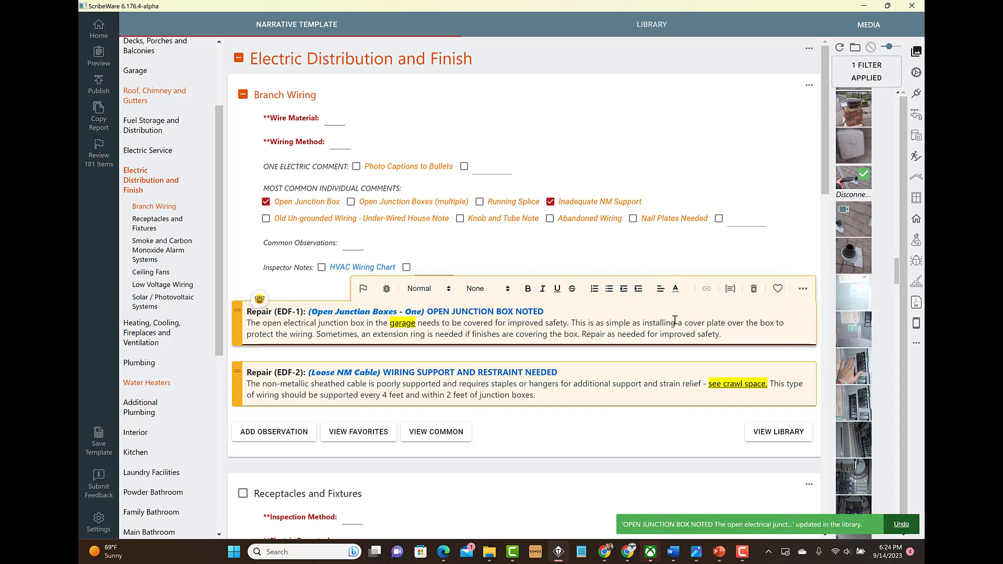
# Remove the open junction box and wiring support observations from Branch Wiring.
pyautogui.moveTo(823, 164); pyautogui.dragTo(823, 189)
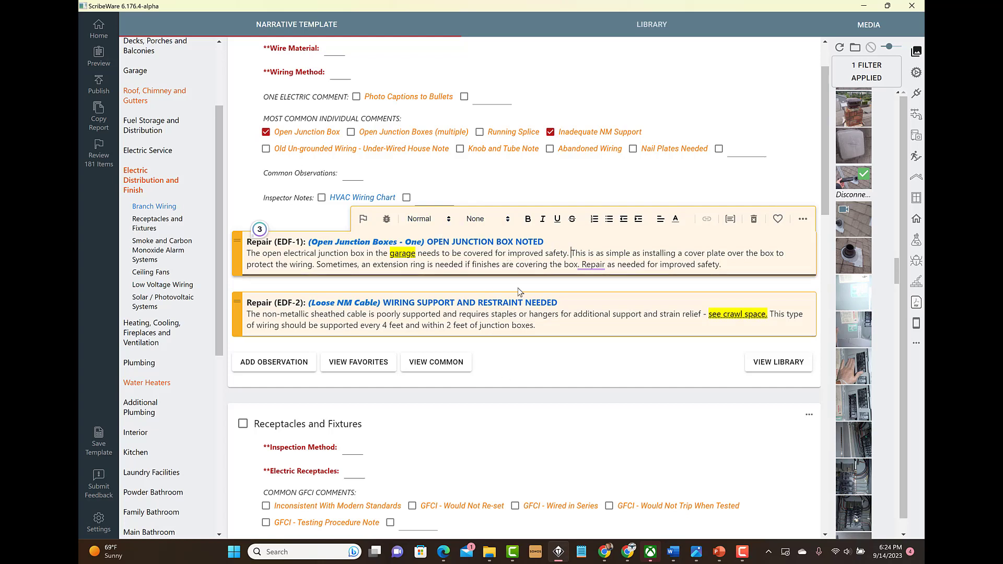
pyautogui.click(571, 253)
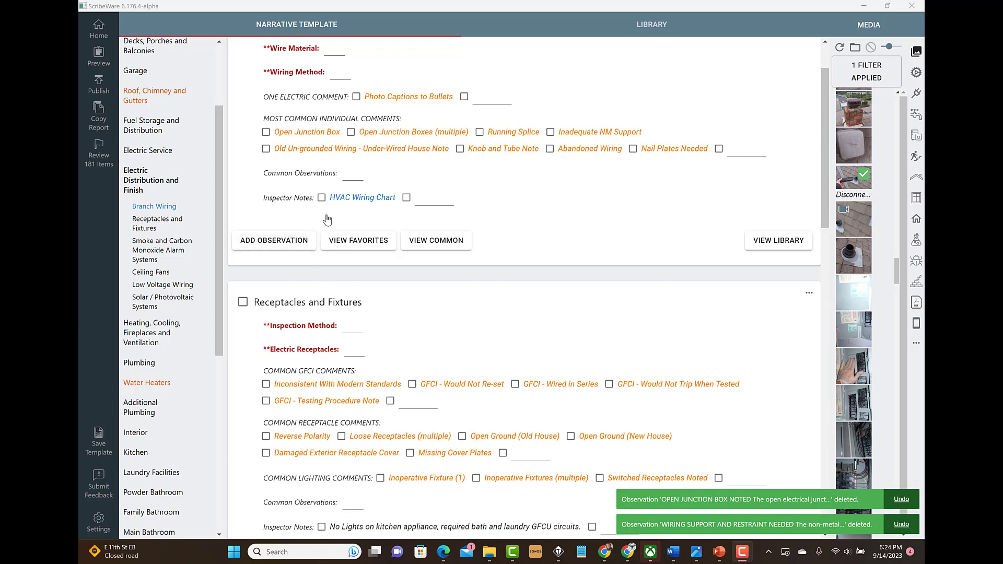
# Add a blank observation to Branch Wiring, browse the library suggestions for "splice", and clear the search text.
pyautogui.click(306, 240)
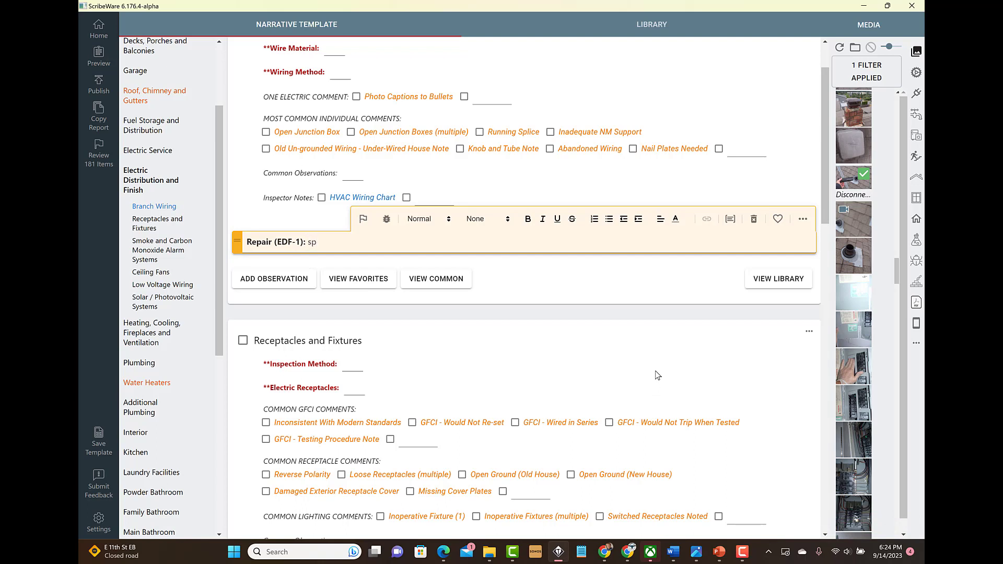
pyautogui.write('splice')
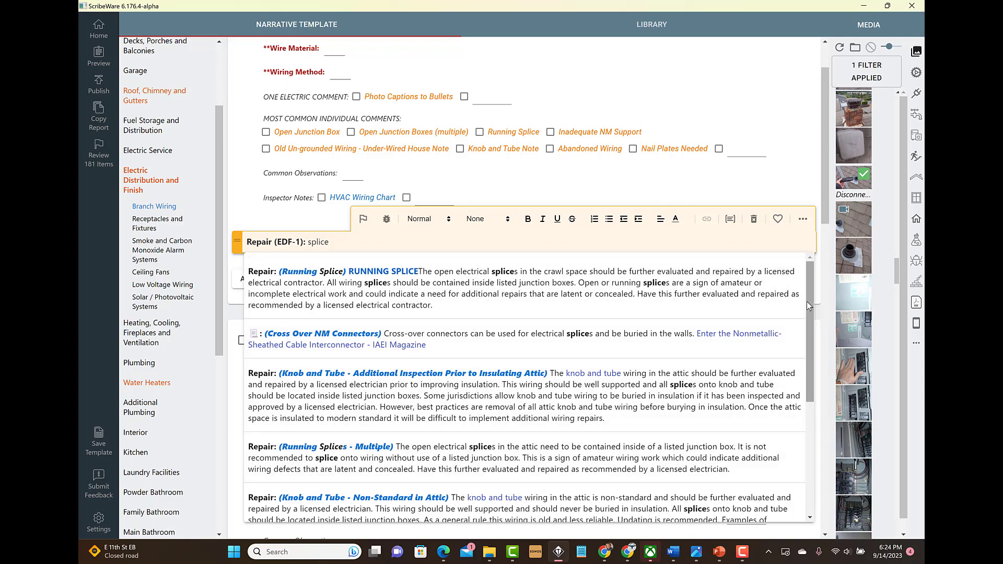
pyautogui.moveTo(807, 302); pyautogui.dragTo(803, 331)
pyautogui.scroll(-3, 801, 327)
pyautogui.scroll(5, 799, 337)
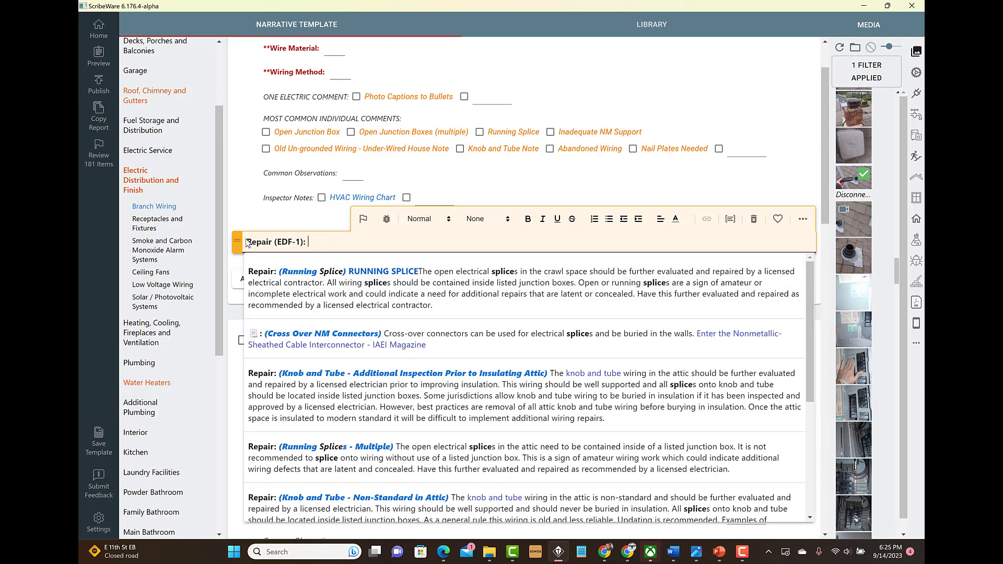
pyautogui.press('Escape')
# Write the observation heading "OPEN SPLICE NOTED" and, on the line below, "Repair the open splice in the wiring in the crawl space.".
pyautogui.write('OPEN ')
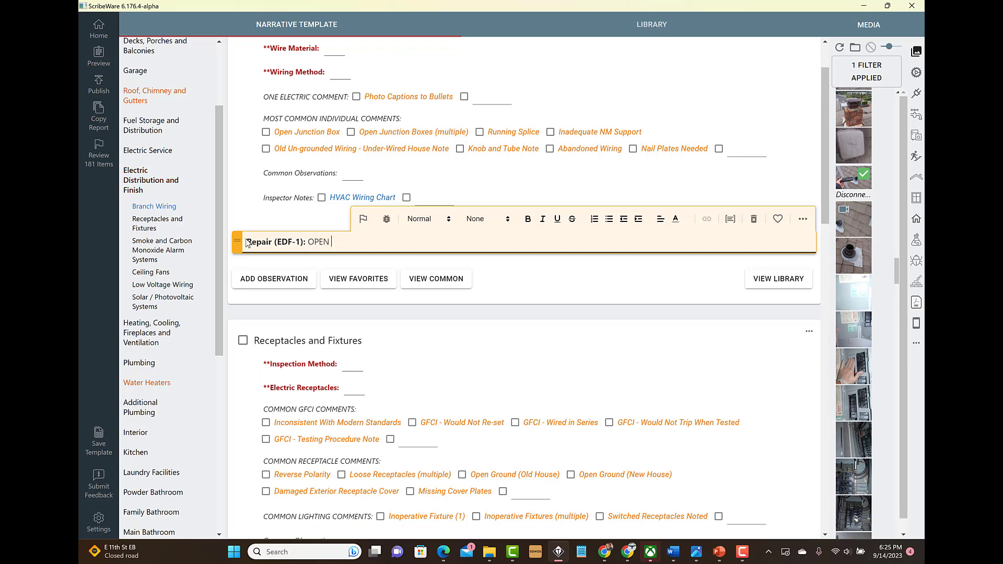
pyautogui.write('SPLICE ')
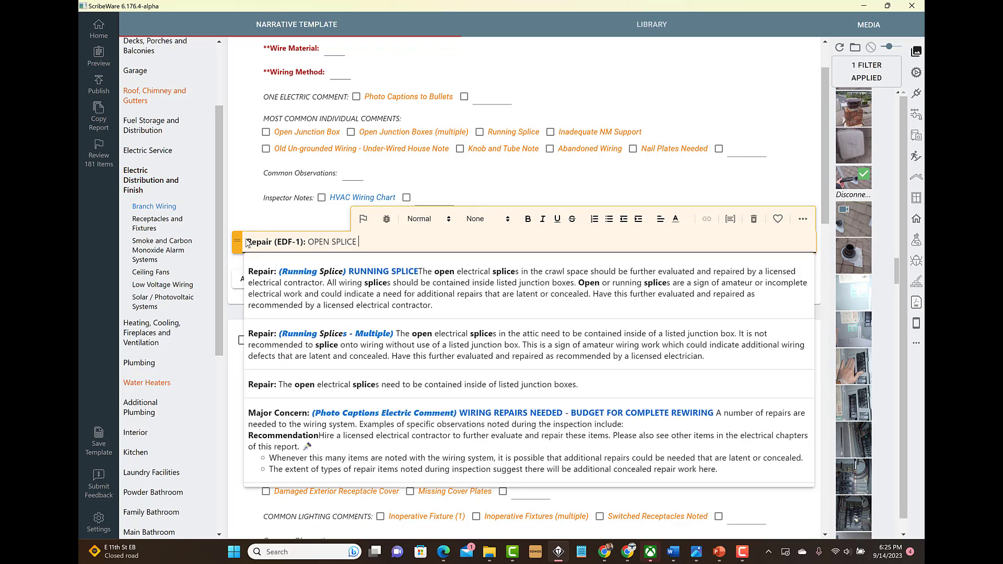
pyautogui.write('NOTED ')
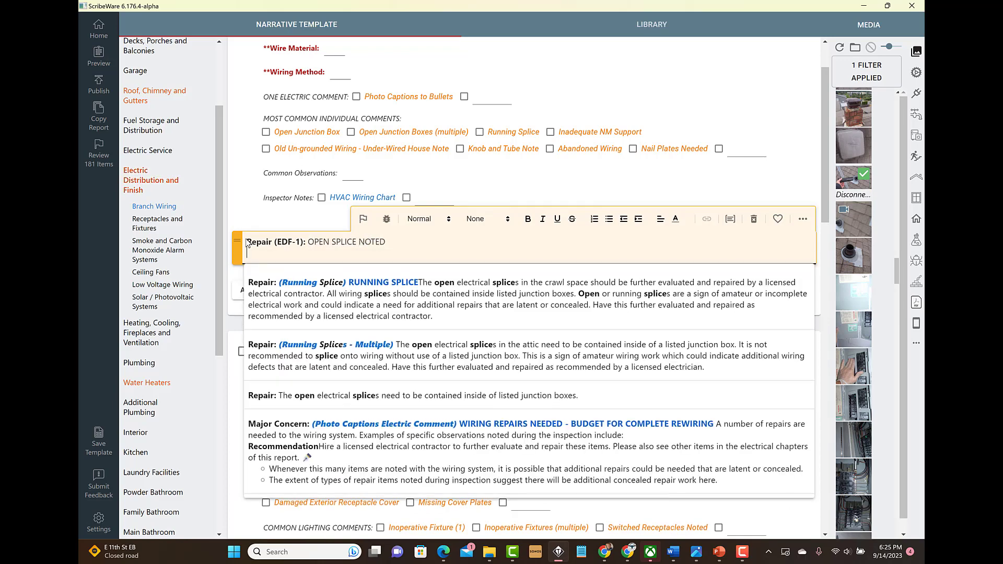
pyautogui.write('Re')
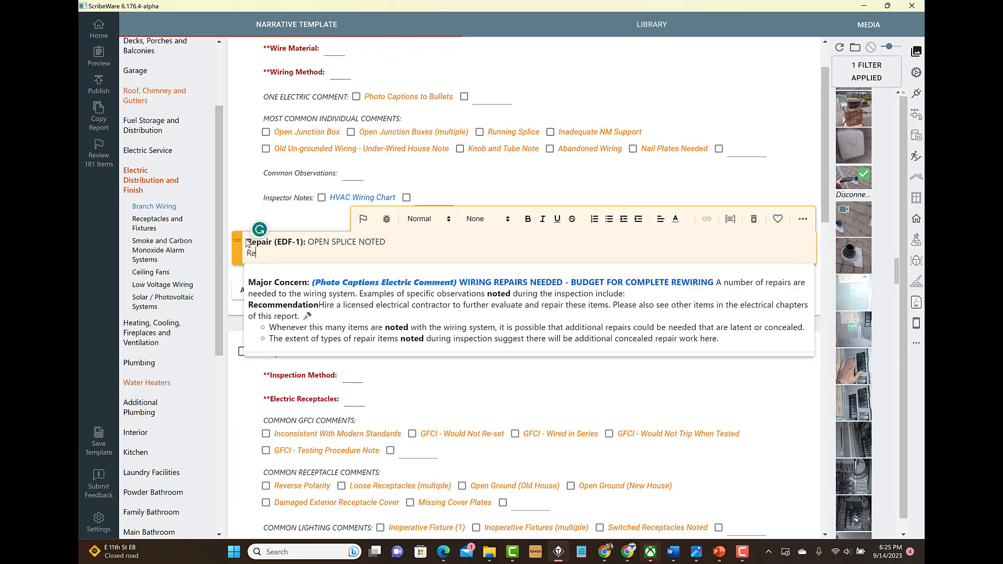
pyautogui.write('pair the open splice')
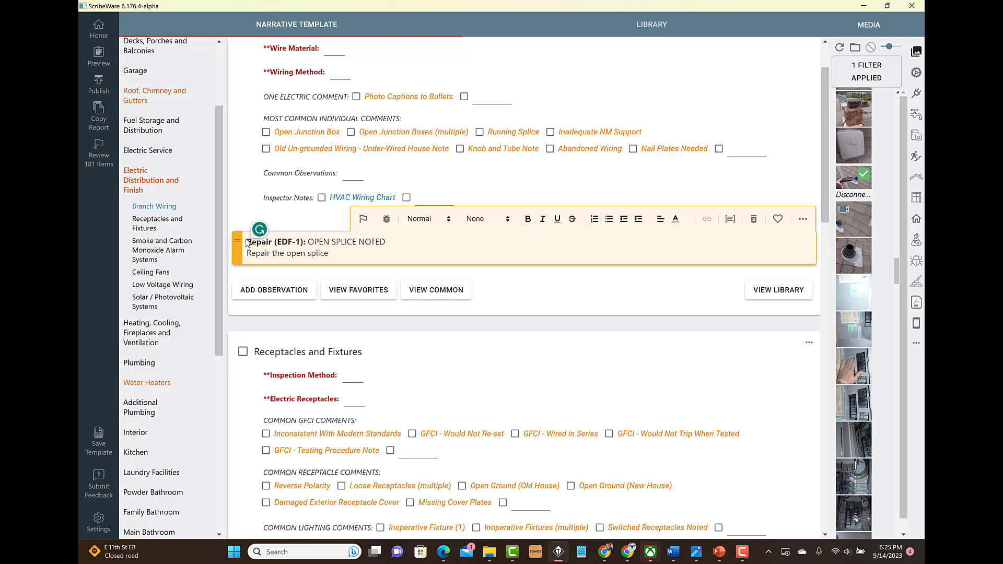
pyautogui.write(' in the wiring in the crawl spaxce.')
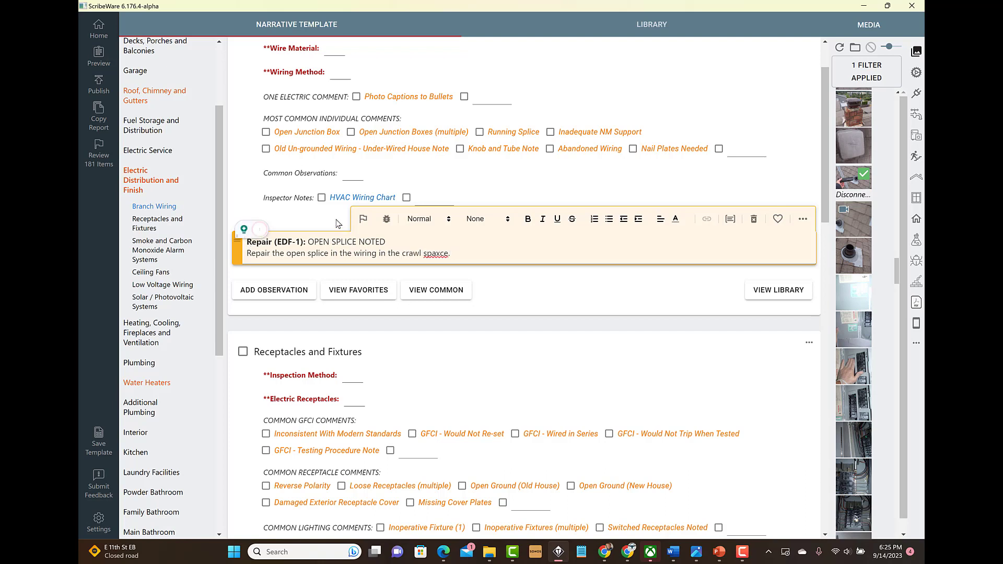
pyautogui.rightClick(434, 253)
pyautogui.click(420, 254)
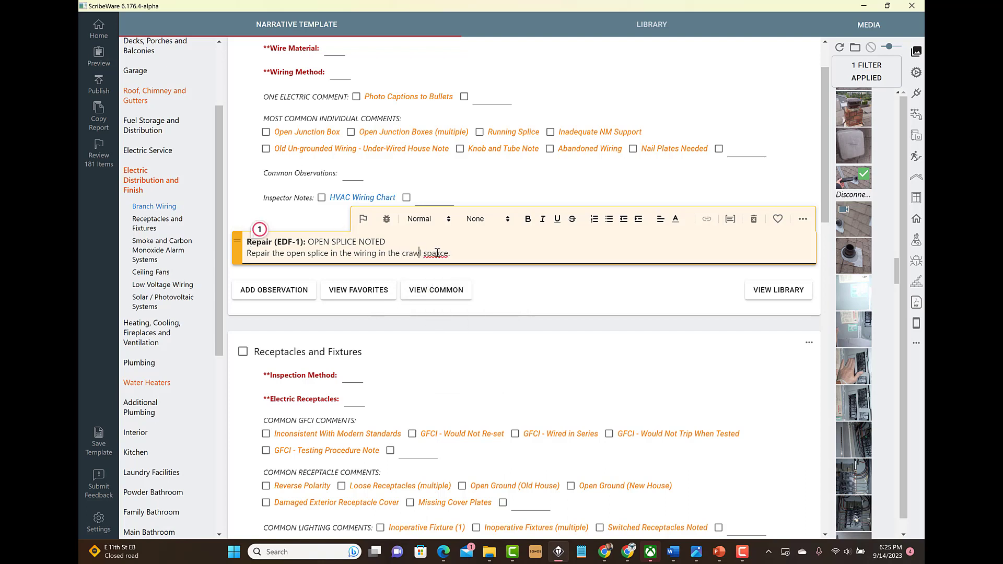
pyautogui.rightClick(437, 253)
pyautogui.click(441, 282)
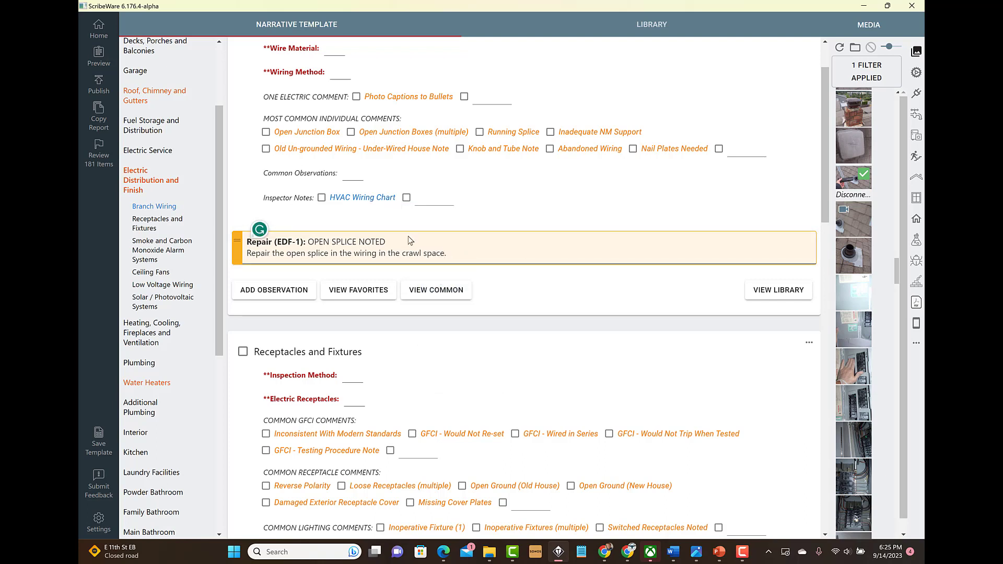
# Bold the "OPEN SPLICE NOTED" heading and save the observation as a new library entry, labelled with the author's first name and "New Comment".
pyautogui.moveTo(387, 241); pyautogui.dragTo(309, 241)
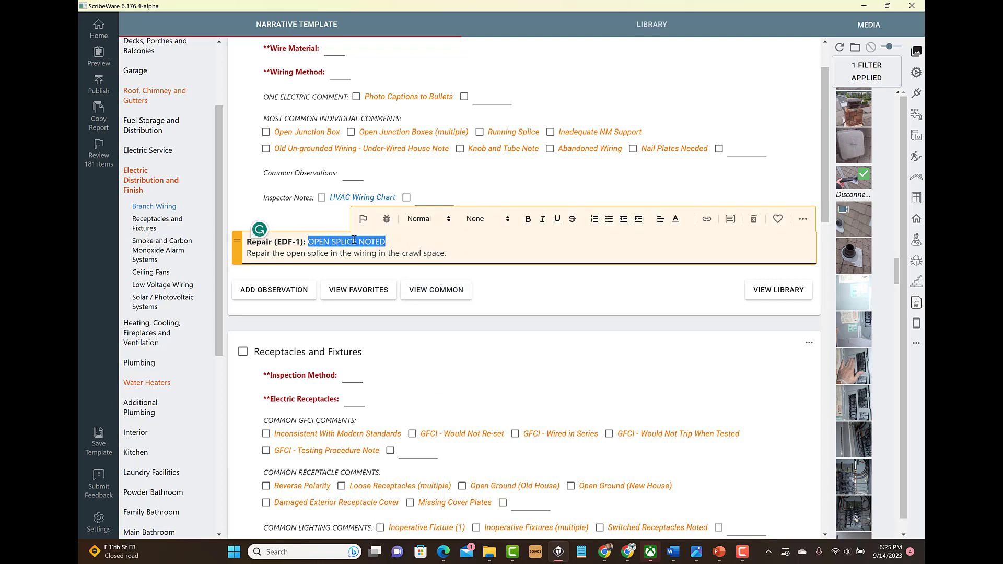
pyautogui.click(514, 249)
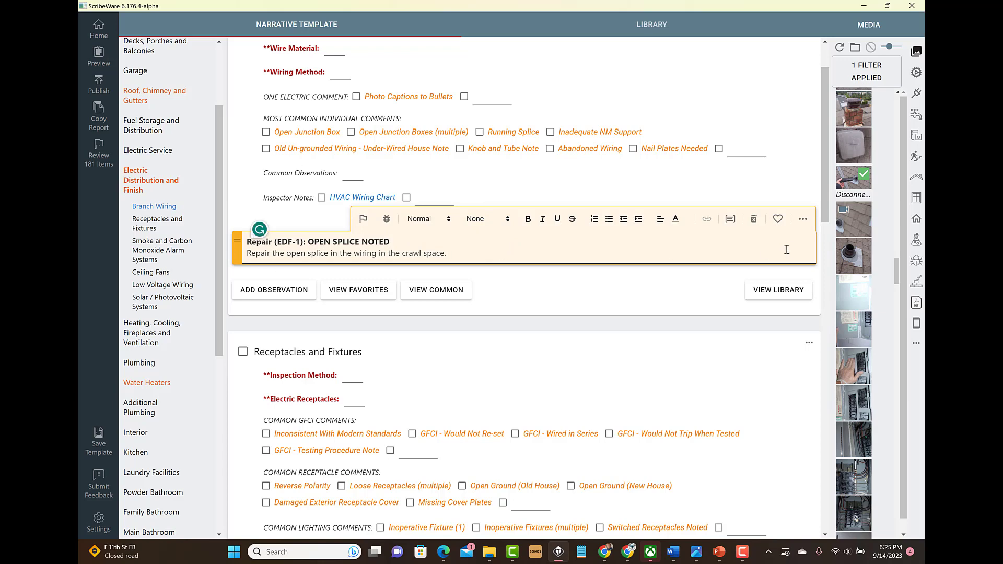
pyautogui.click(805, 220)
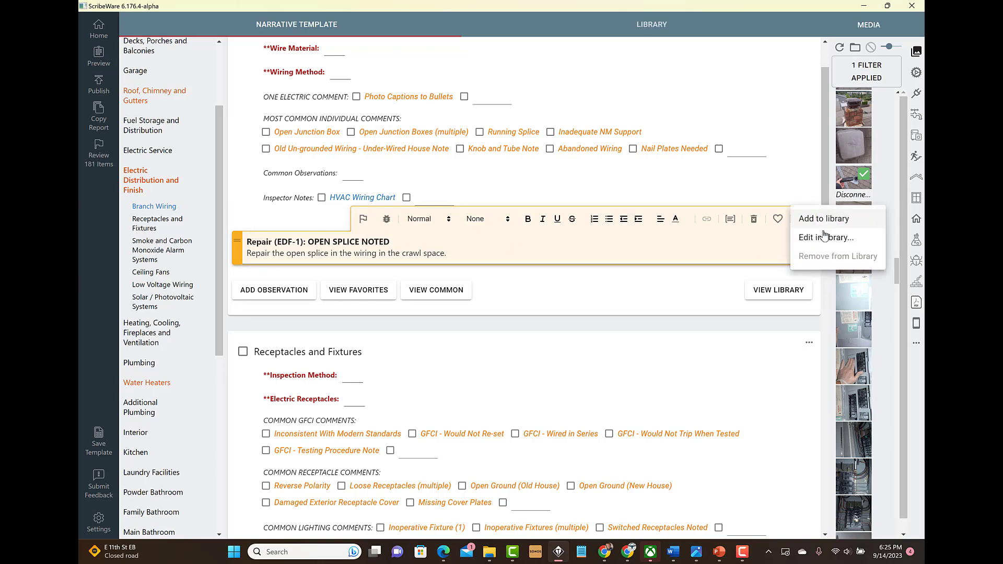
pyautogui.click(822, 242)
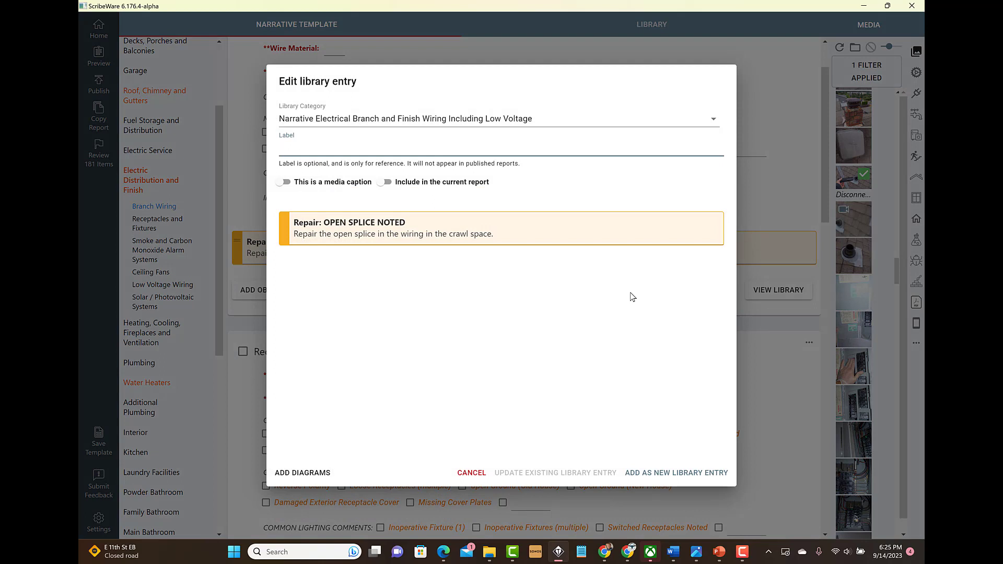
pyautogui.write("Dave's New Comment")
pyautogui.click(652, 474)
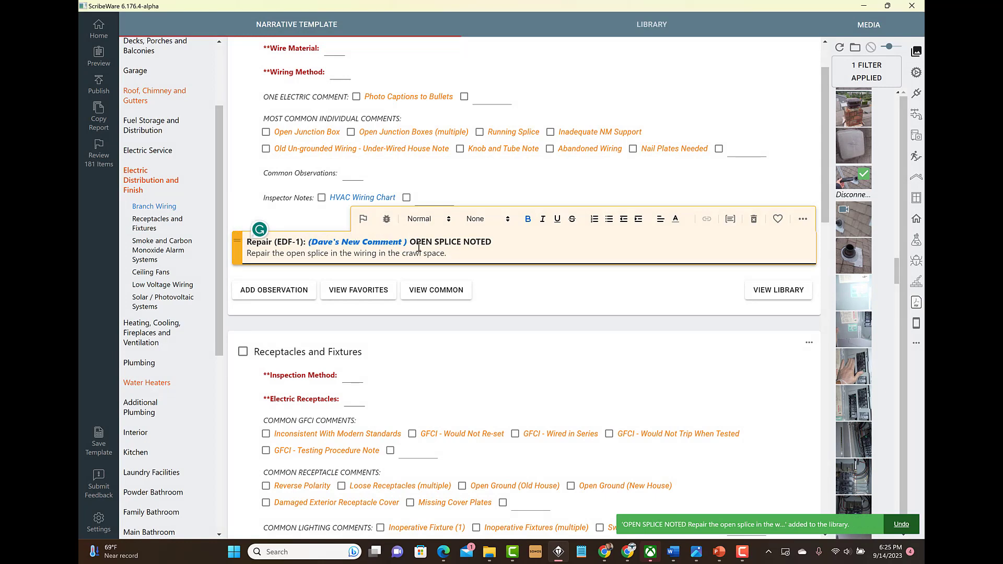
# Delete the open splice observation from Branch Wiring and re-add it from the library by searching for the author's first name.
pyautogui.click(754, 219)
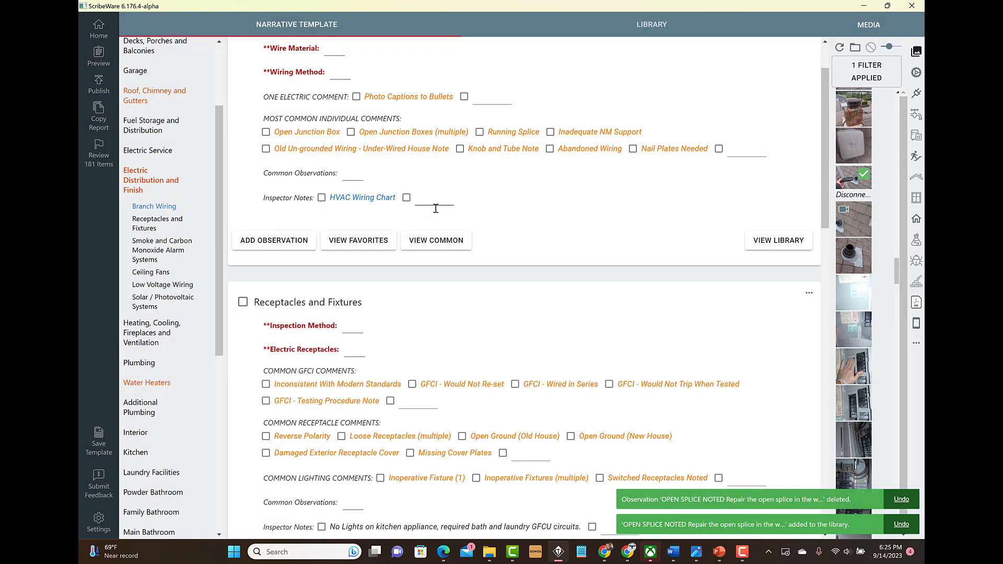
pyautogui.click(295, 242)
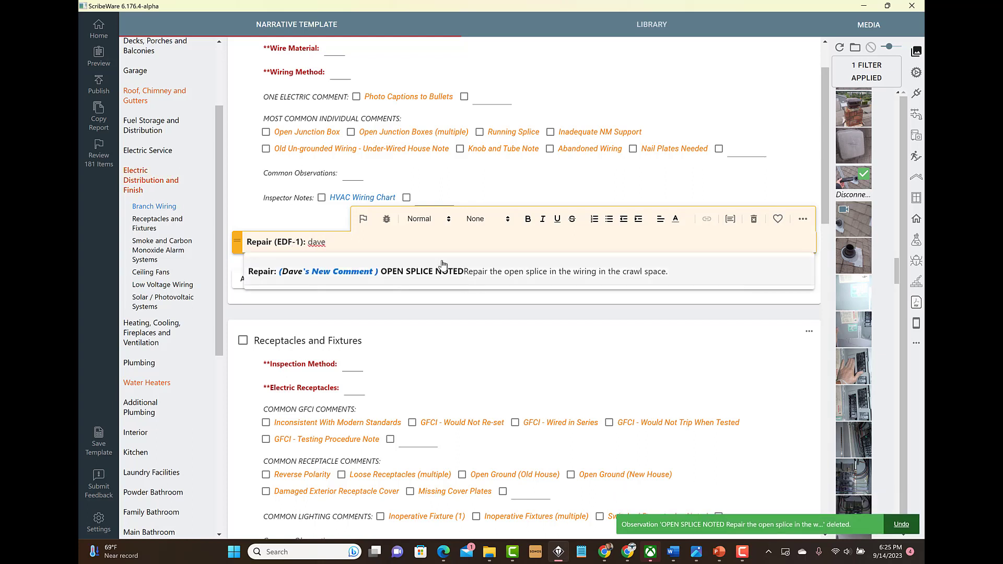
pyautogui.click(442, 264)
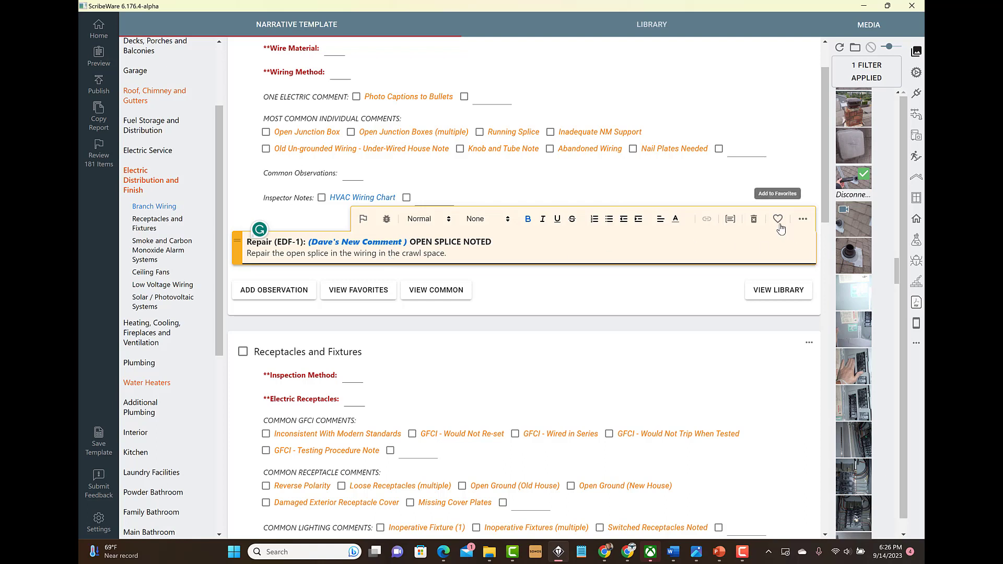
# Remove the re-added open splice observation from Branch Wiring and check the section's favorite observations without adding any.
pyautogui.click(754, 219)
pyautogui.click(361, 242)
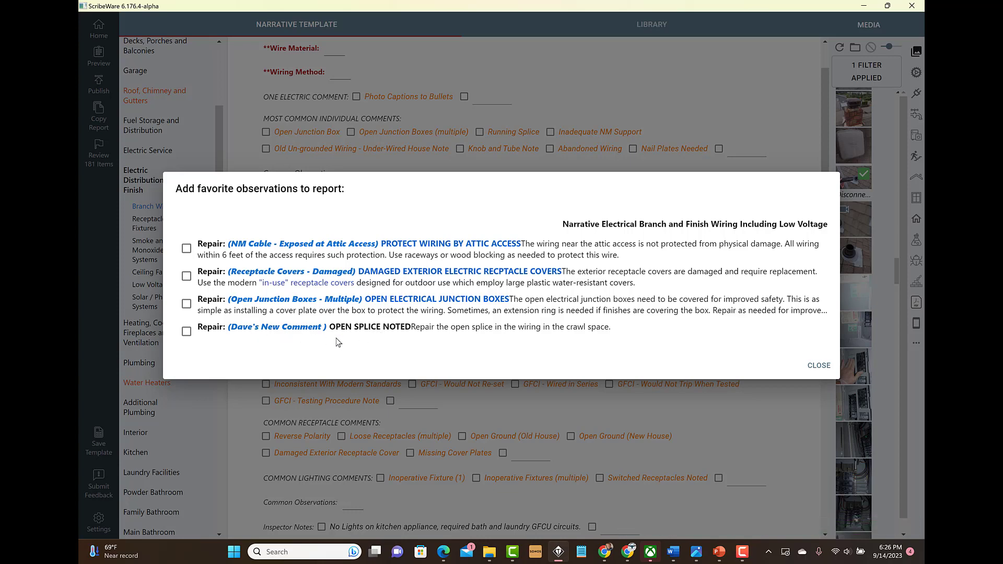
pyautogui.click(818, 366)
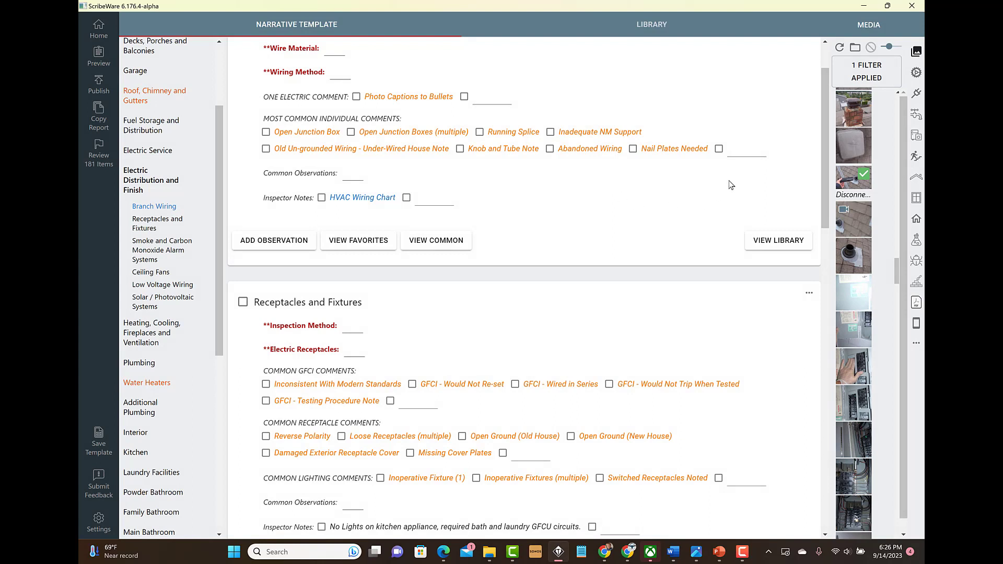
# Open the Decks, Porches and Balconies section and look over the wood deck repair comments.
pyautogui.moveTo(825, 189)
pyautogui.mouseDown()
pyautogui.moveTo(824, 169)
pyautogui.moveTo(822, 195)
pyautogui.mouseUp()
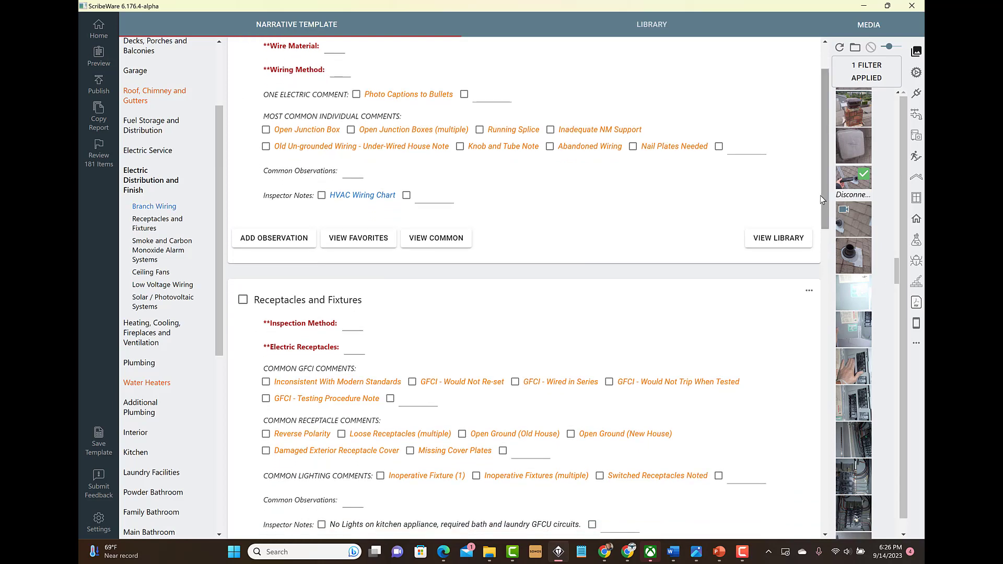
pyautogui.scroll(-7, 811, 282)
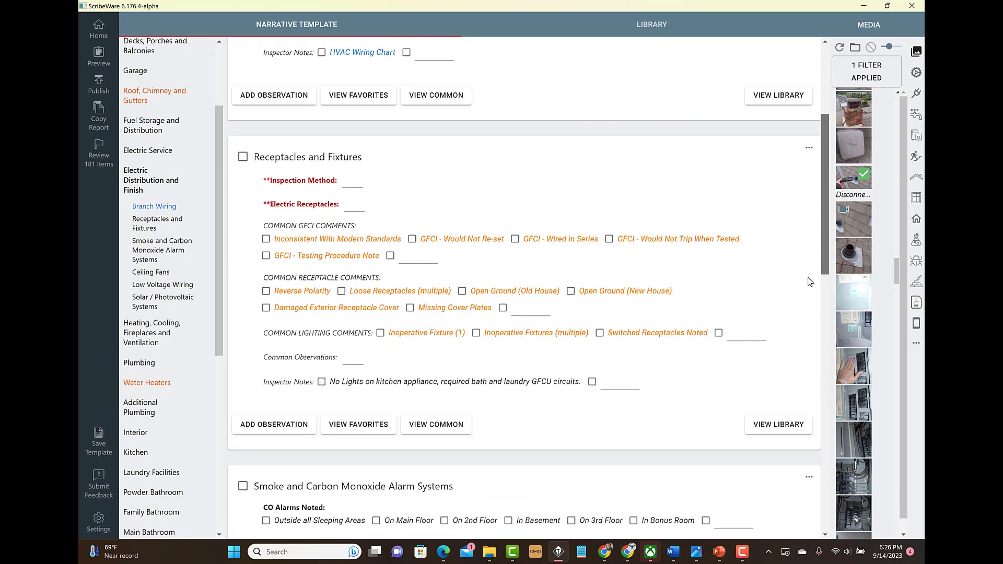
pyautogui.scroll(-4, 790, 359)
pyautogui.scroll(12, 806, 211)
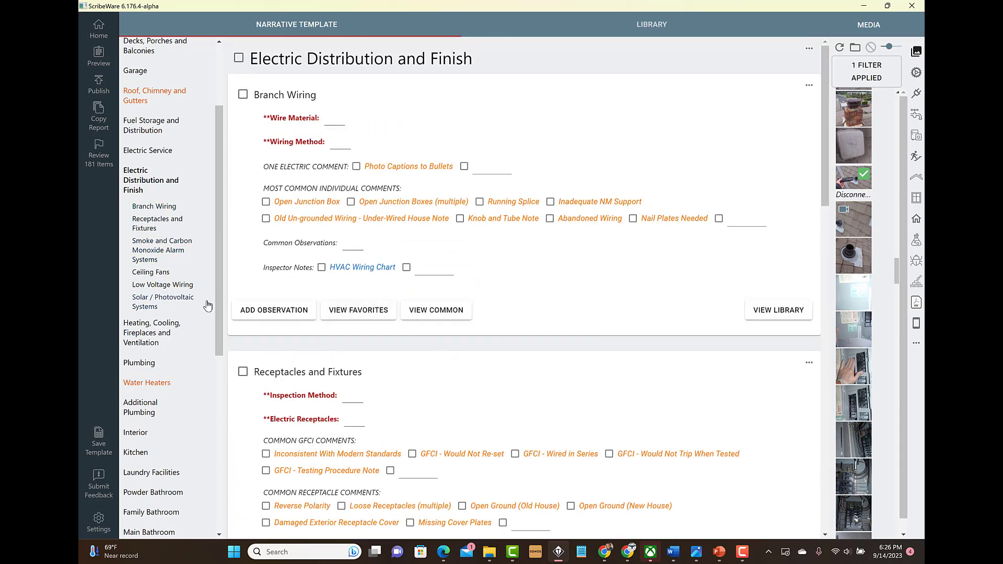
pyautogui.moveTo(222, 315); pyautogui.dragTo(226, 238)
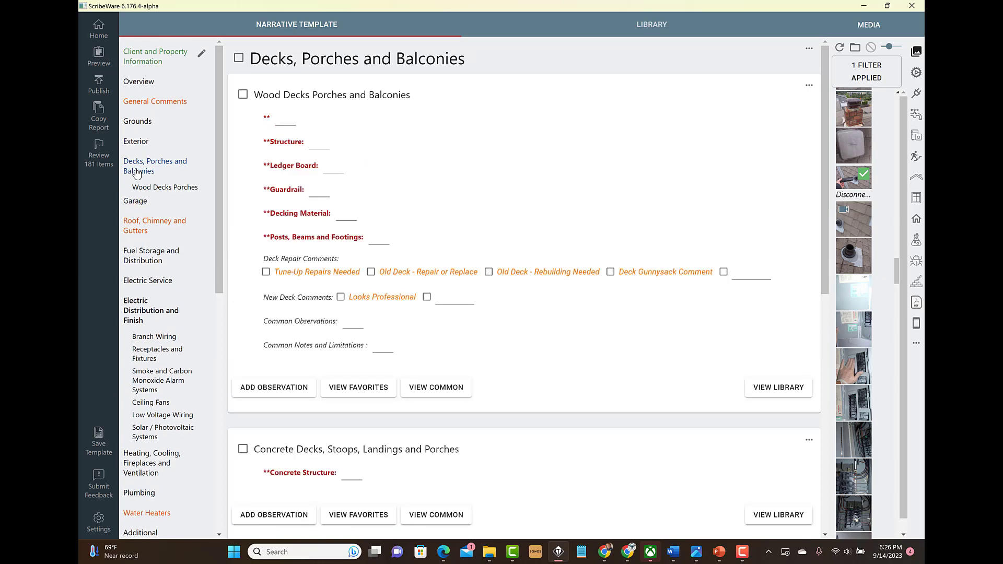
pyautogui.click(137, 173)
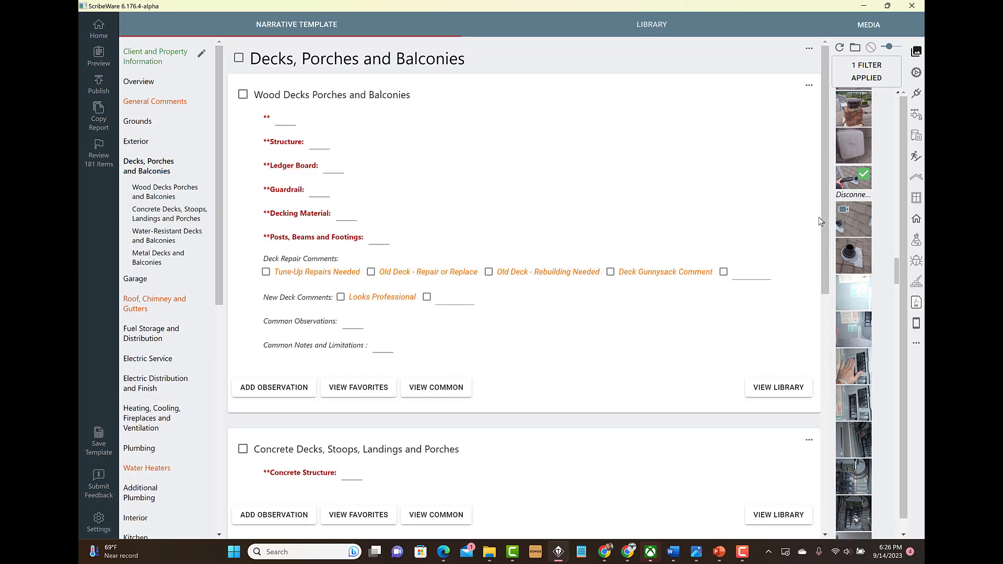
pyautogui.moveTo(823, 224)
pyautogui.mouseDown()
pyautogui.moveTo(815, 368)
pyautogui.moveTo(827, 230)
pyautogui.mouseUp()
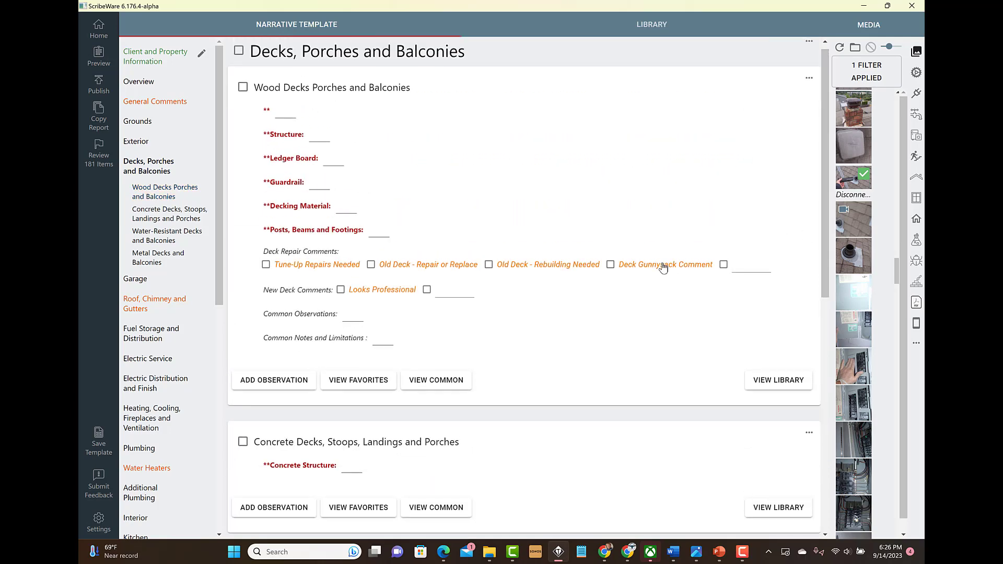